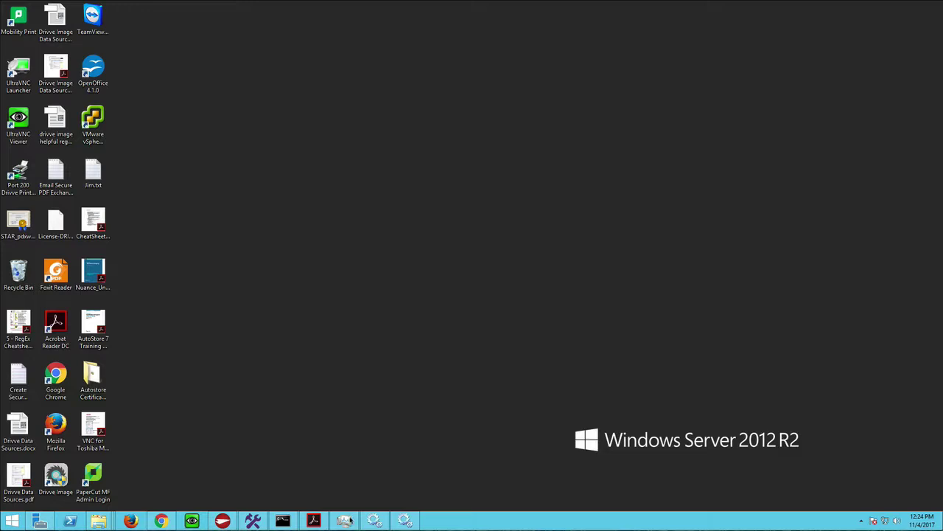
- Open Task Manager from the taskbar and launch the full Services console from it
{"action": "right_click", "coordinate": [470, 522]}
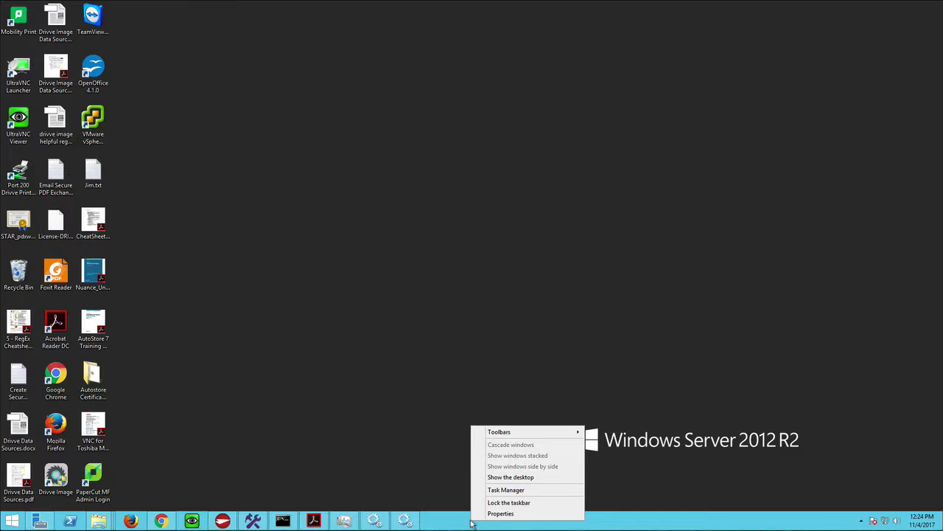
{"action": "left_click", "coordinate": [506, 489]}
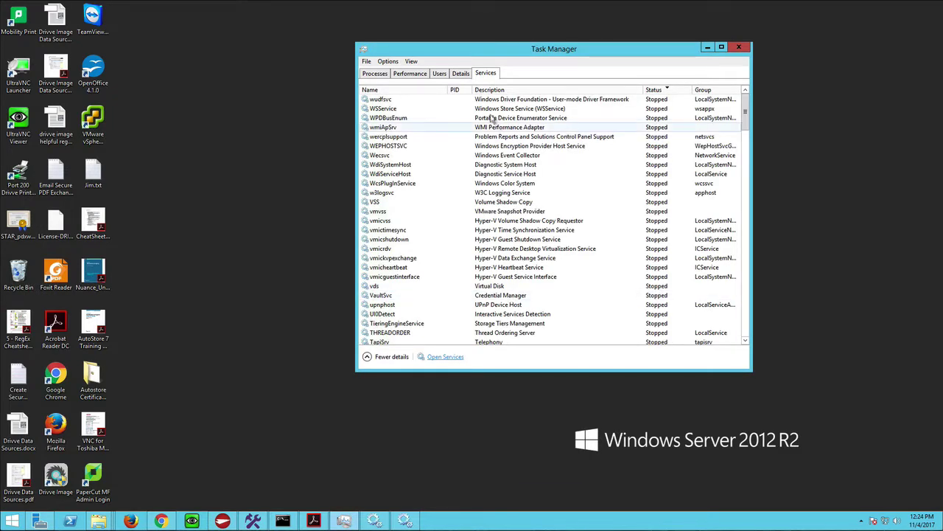
{"action": "left_click", "coordinate": [445, 356]}
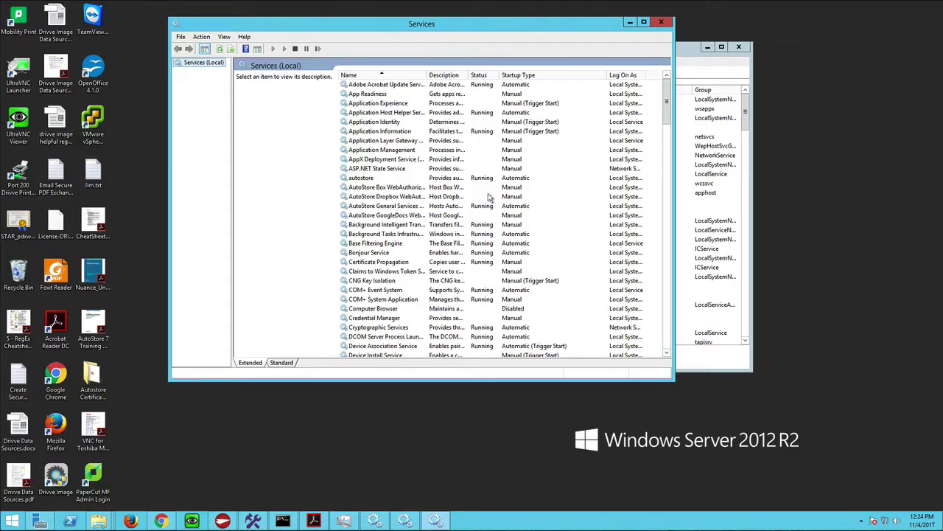
{"action": "scroll", "coordinate": [387, 205], "scroll_direction": "down", "scroll_amount": 6}
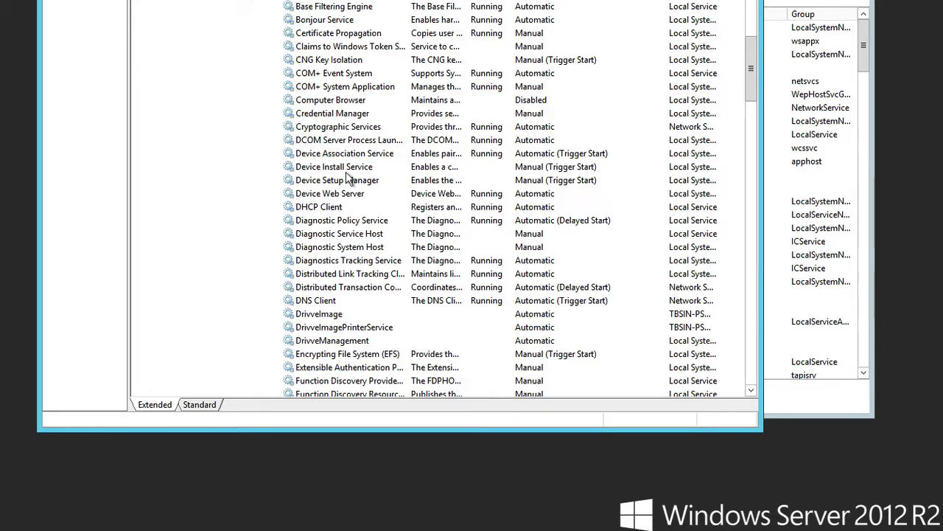
- Inspect DrivveImage, DrivveImagePrinterService and DrivveManagement, all Automatic but stopped, then reposition the Services window
{"action": "left_click", "coordinate": [340, 318]}
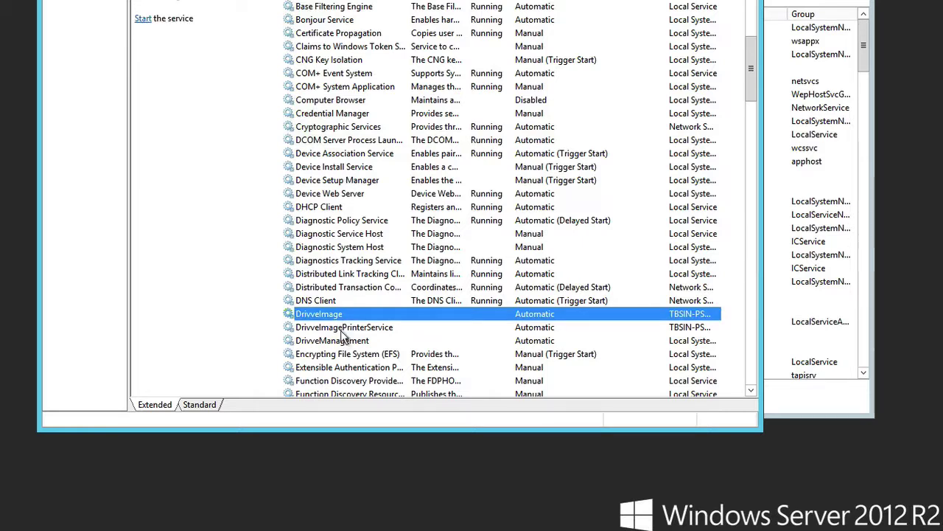
{"action": "left_click", "coordinate": [341, 331]}
{"action": "left_click", "coordinate": [344, 341]}
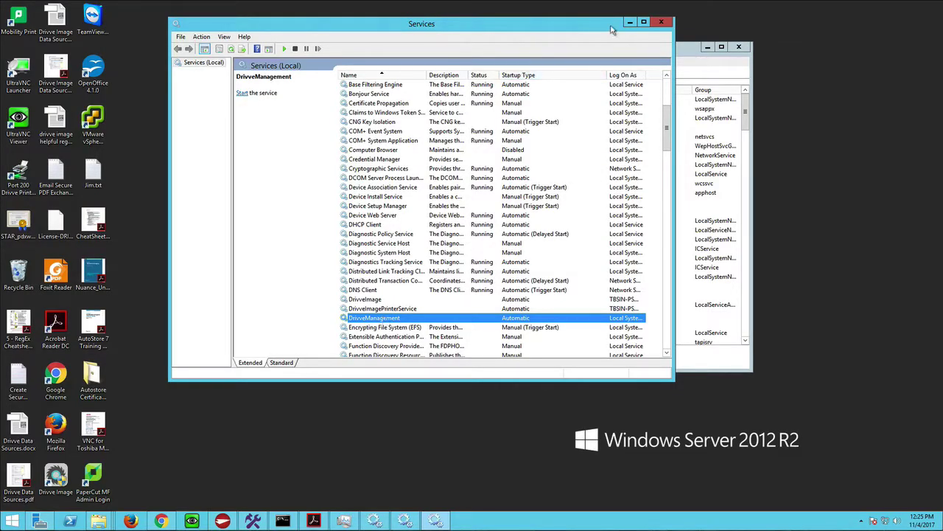
{"action": "left_click_drag", "start_coordinate": [612, 26], "coordinate": [848, 33]}
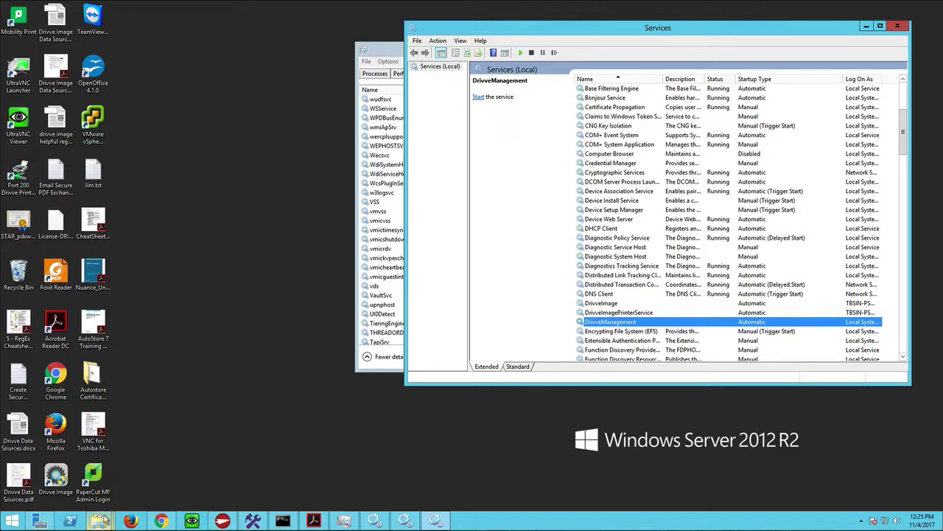
- In the Local Disk (C:) window, navigate to Program Files (x86)\Drivve\Drivve Image, enlarging the window
{"action": "mouse_move", "coordinate": [104, 517]}
{"action": "left_click", "coordinate": [68, 474]}
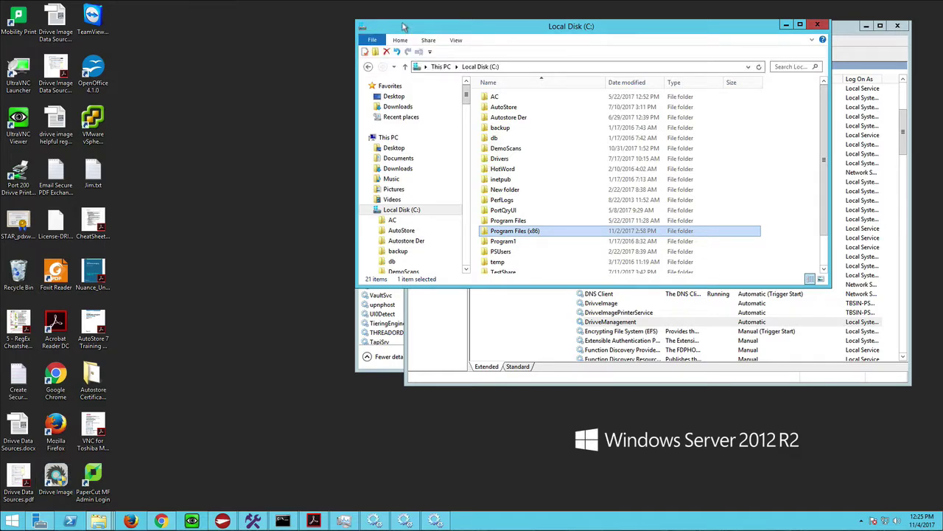
{"action": "left_click_drag", "start_coordinate": [472, 39], "coordinate": [148, 46]}
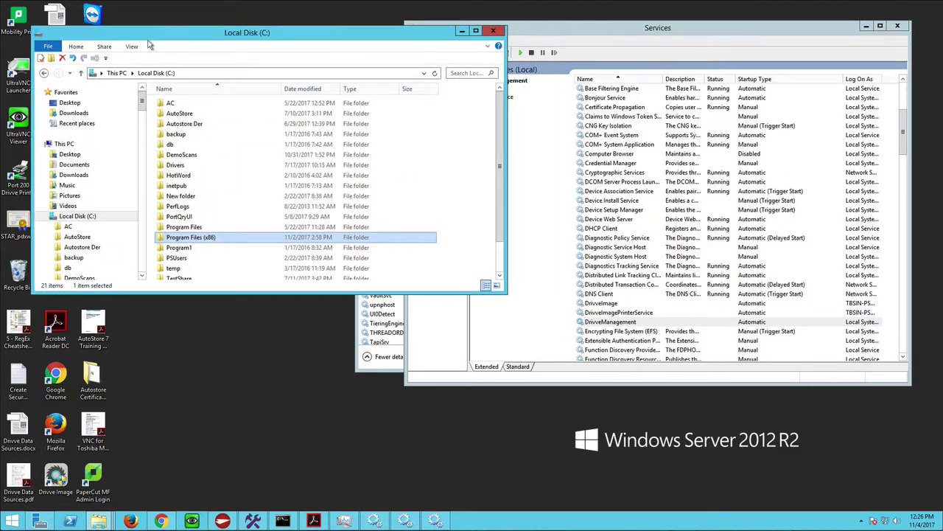
{"action": "double_click", "coordinate": [178, 239]}
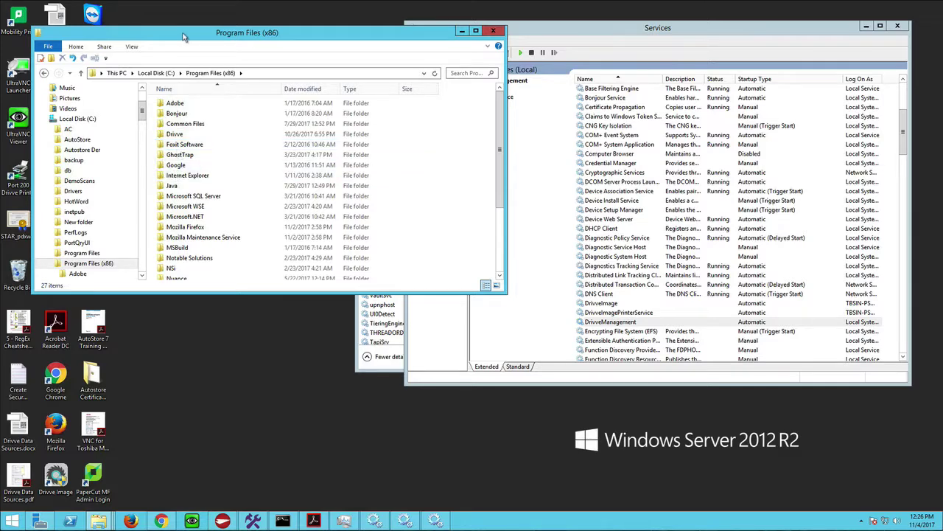
{"action": "left_click_drag", "start_coordinate": [185, 34], "coordinate": [175, 19]}
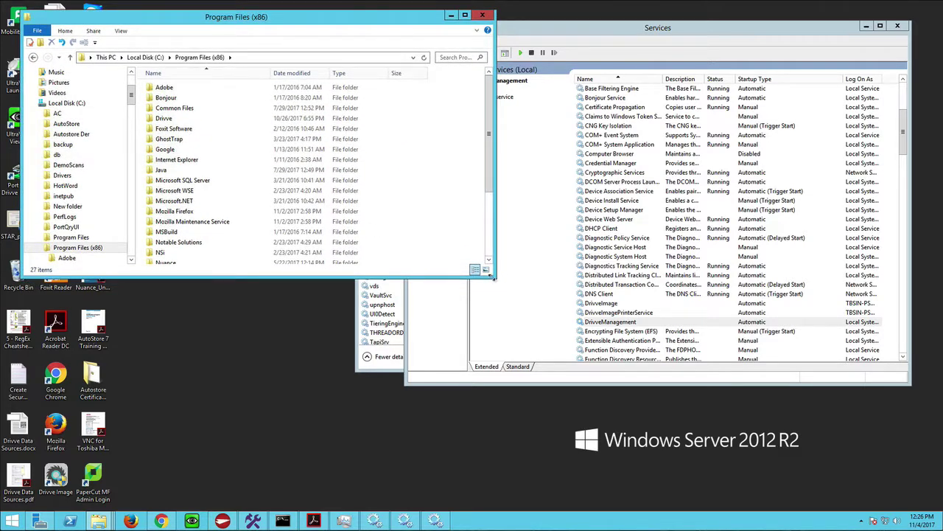
{"action": "left_click_drag", "start_coordinate": [494, 277], "coordinate": [464, 458]}
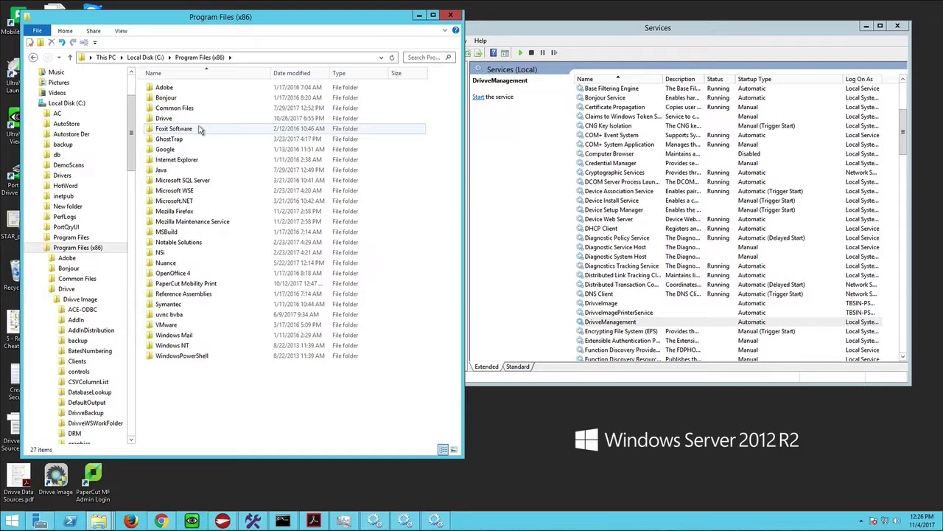
{"action": "double_click", "coordinate": [165, 118]}
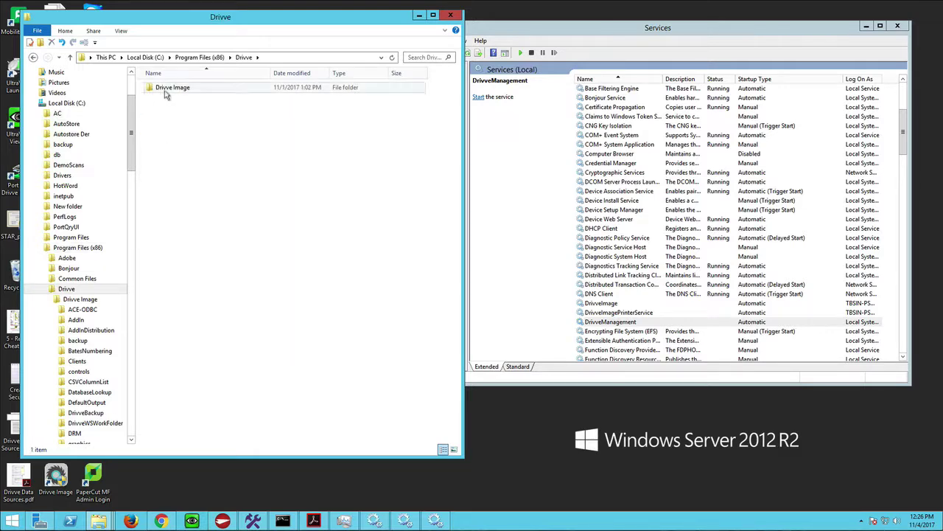
{"action": "double_click", "coordinate": [166, 90]}
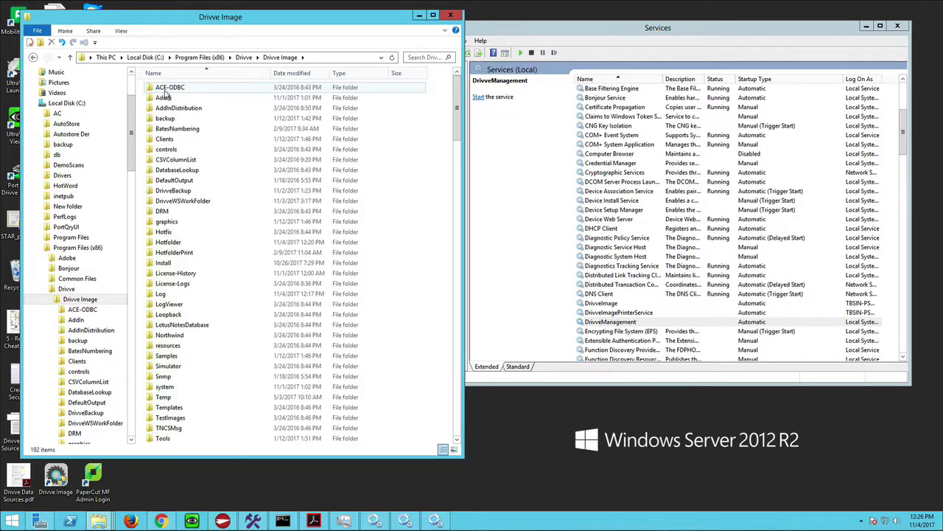
{"action": "left_click", "coordinate": [164, 234]}
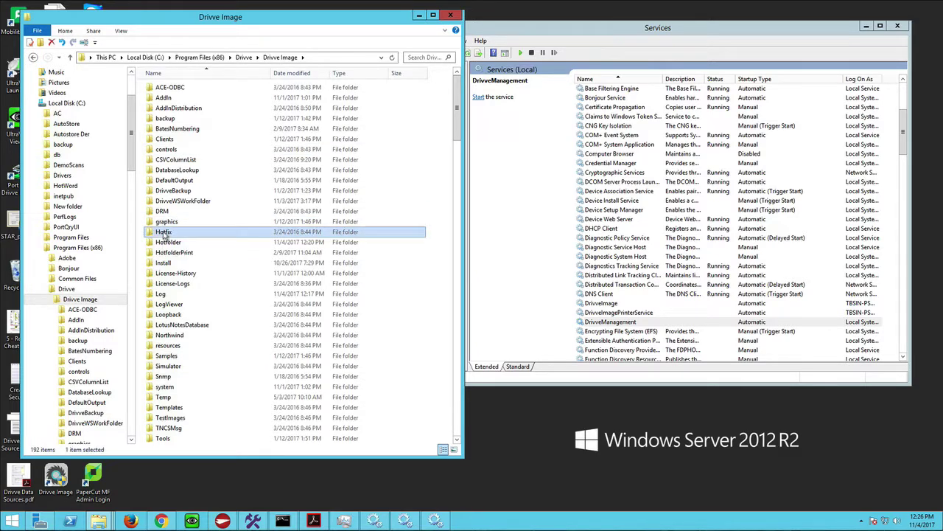
- Check the waiting scans in Hotfolder, then open the work folder
{"action": "double_click", "coordinate": [164, 242]}
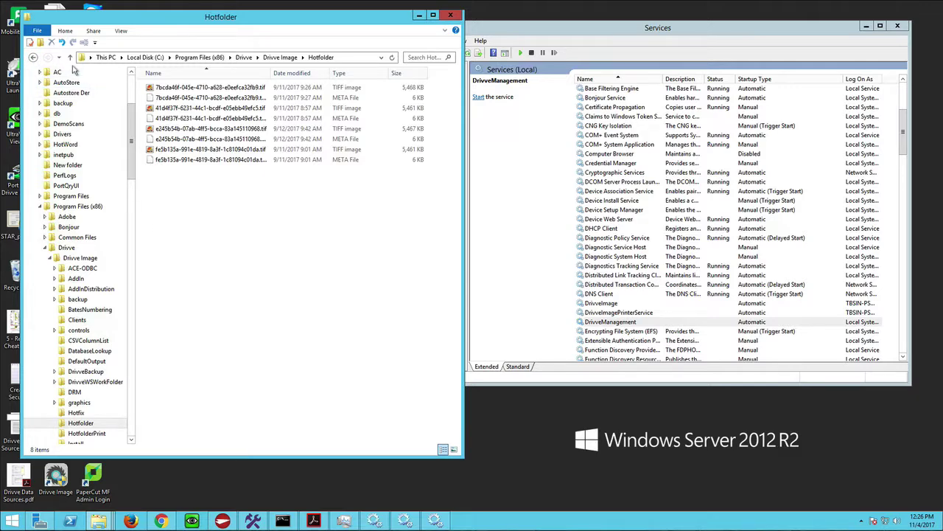
{"action": "left_click", "coordinate": [70, 59]}
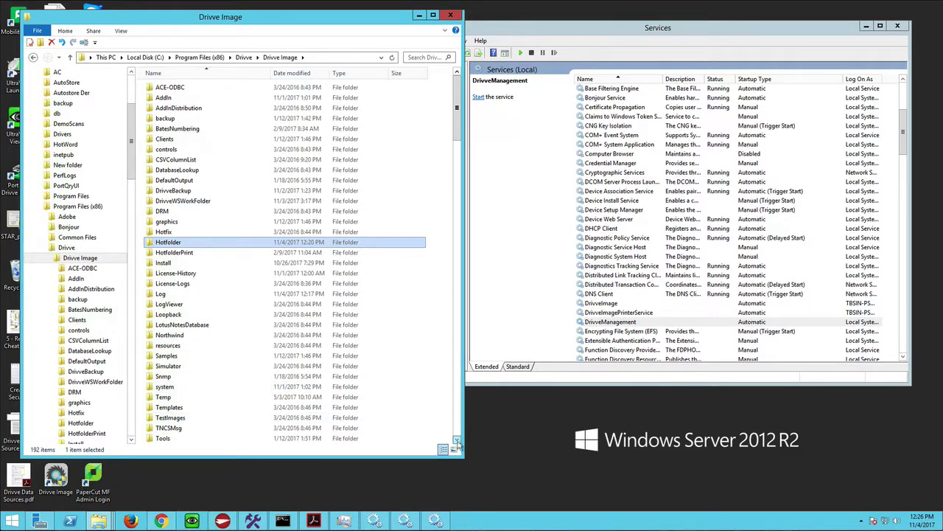
{"action": "scroll", "coordinate": [457, 442], "scroll_direction": "down", "scroll_amount": 4}
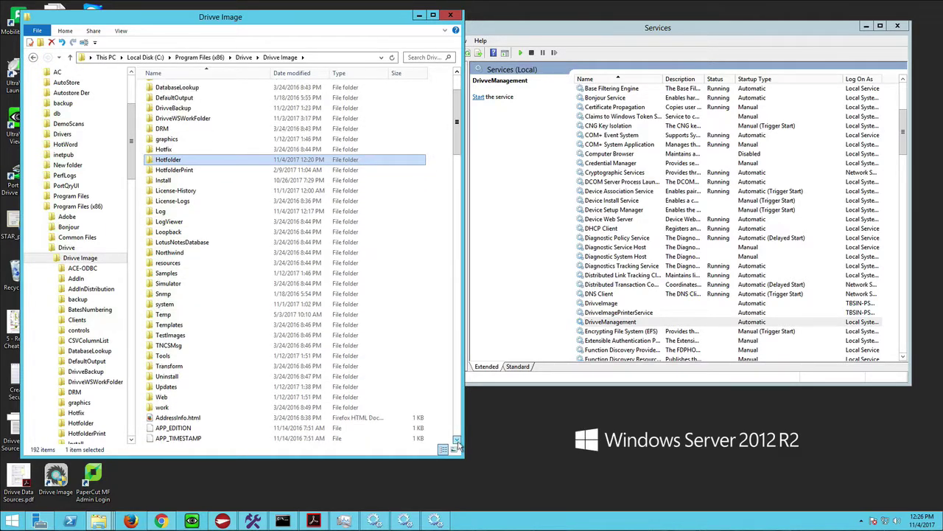
{"action": "left_click", "coordinate": [457, 441]}
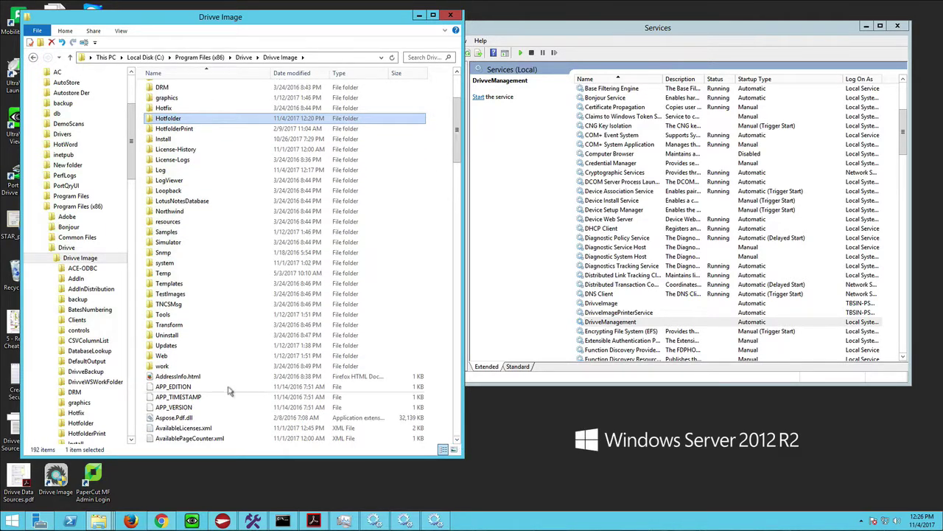
{"action": "double_click", "coordinate": [162, 366]}
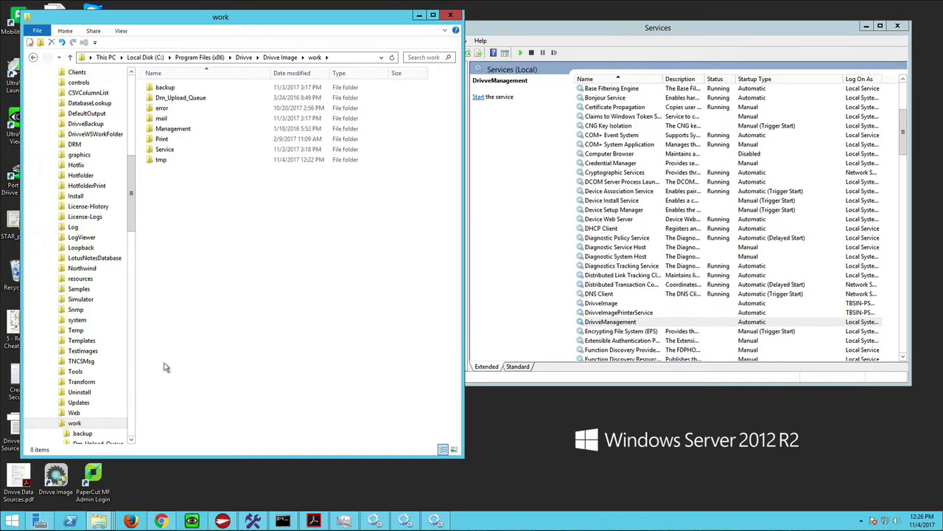
- Inspect the work\tmp and work\Service subfolders, then minimize Explorer
{"action": "double_click", "coordinate": [163, 162]}
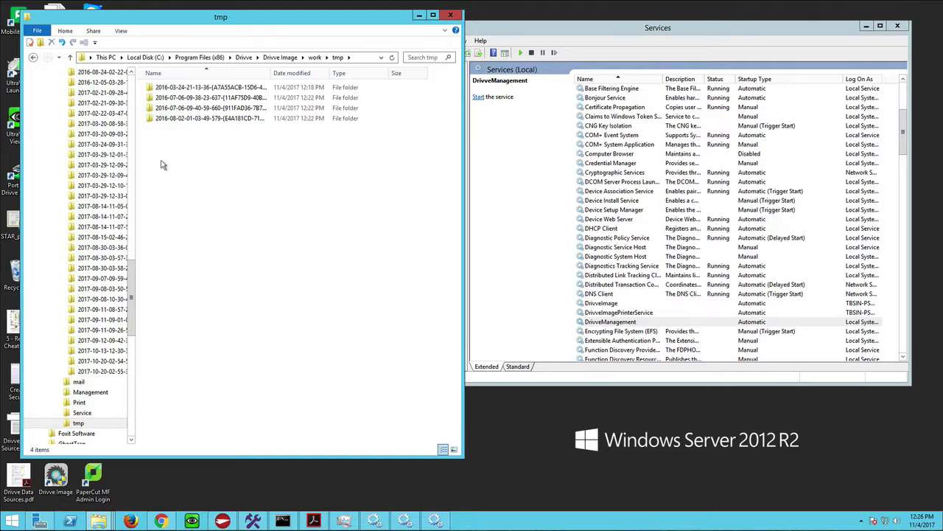
{"action": "left_click", "coordinate": [71, 59]}
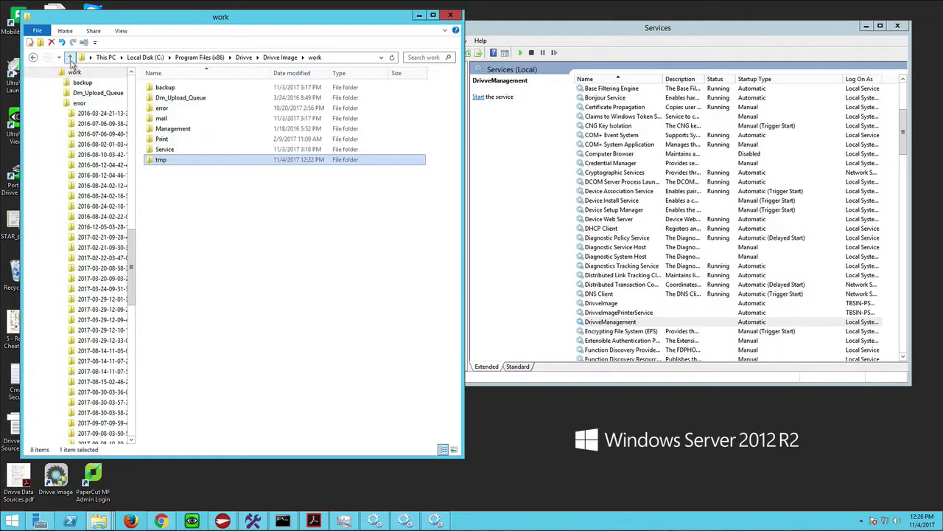
{"action": "double_click", "coordinate": [172, 150]}
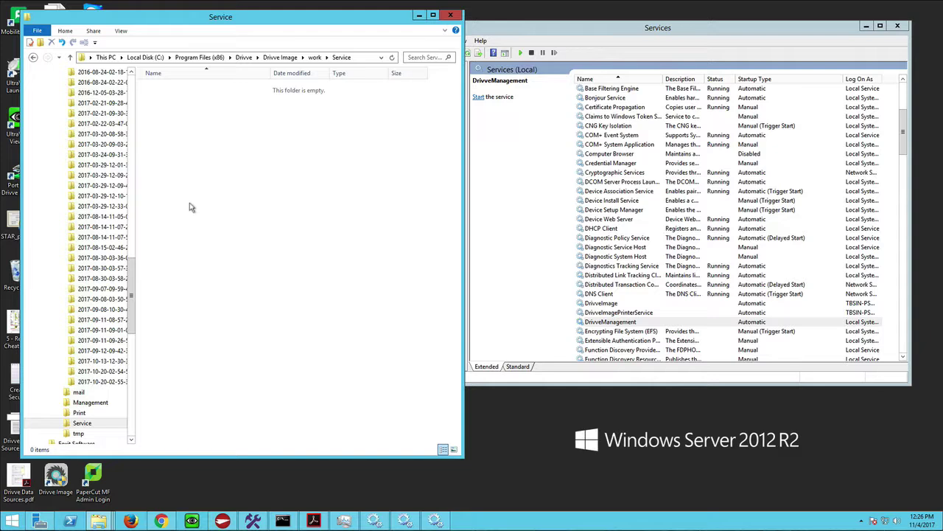
{"action": "left_click", "coordinate": [70, 59]}
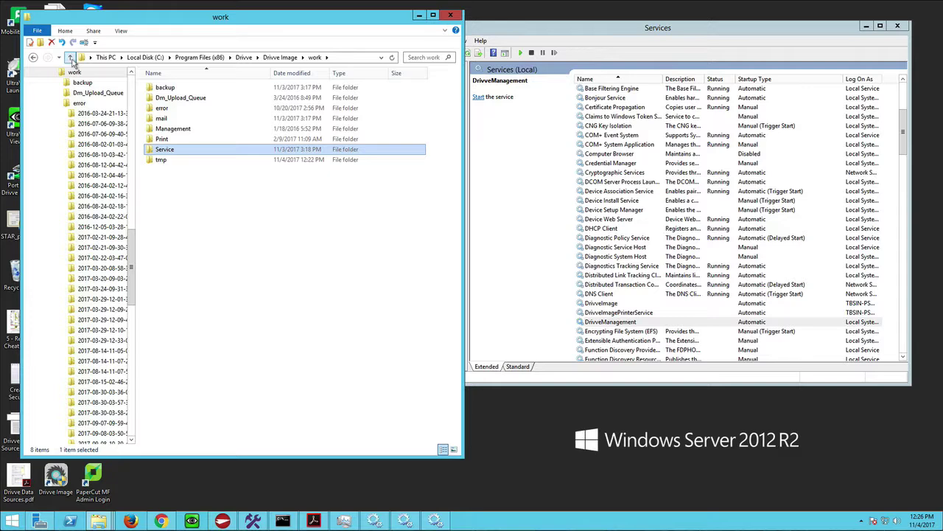
{"action": "left_click", "coordinate": [418, 15]}
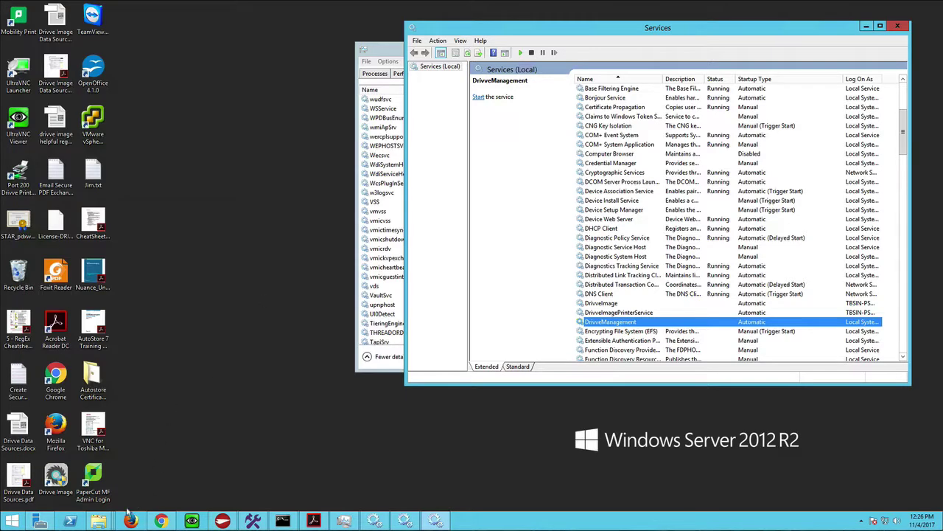
- Open work\Service in a new window, shrunk and placed at the lower right
{"action": "mouse_move", "coordinate": [98, 521]}
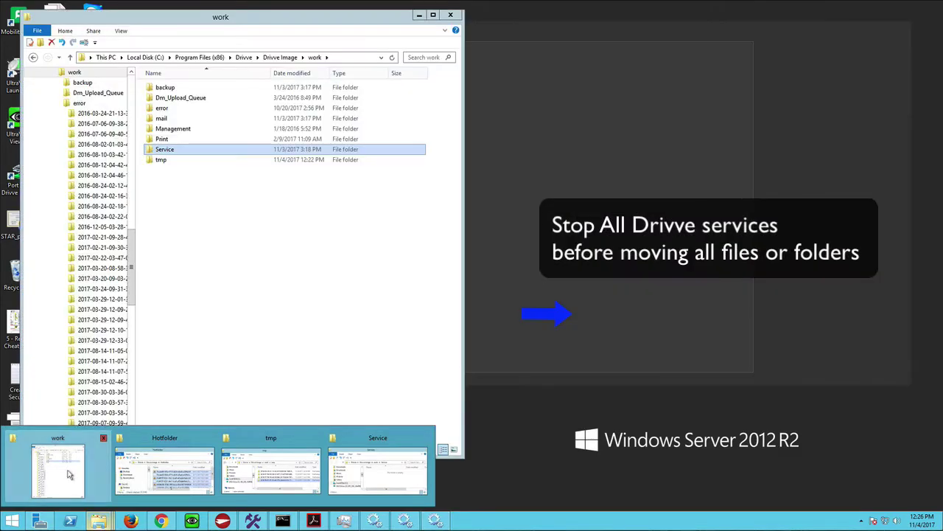
{"action": "left_click", "coordinate": [74, 481]}
{"action": "right_click", "coordinate": [168, 153]}
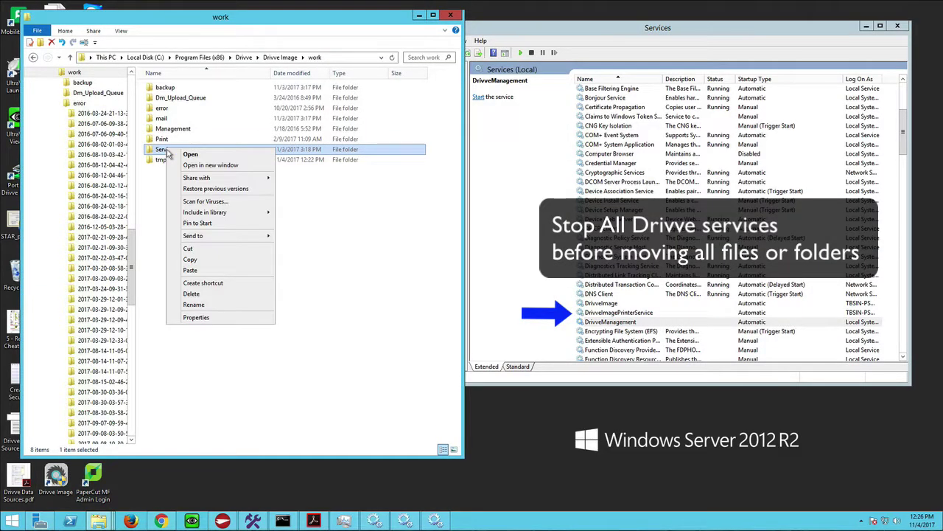
{"action": "left_click", "coordinate": [211, 165]}
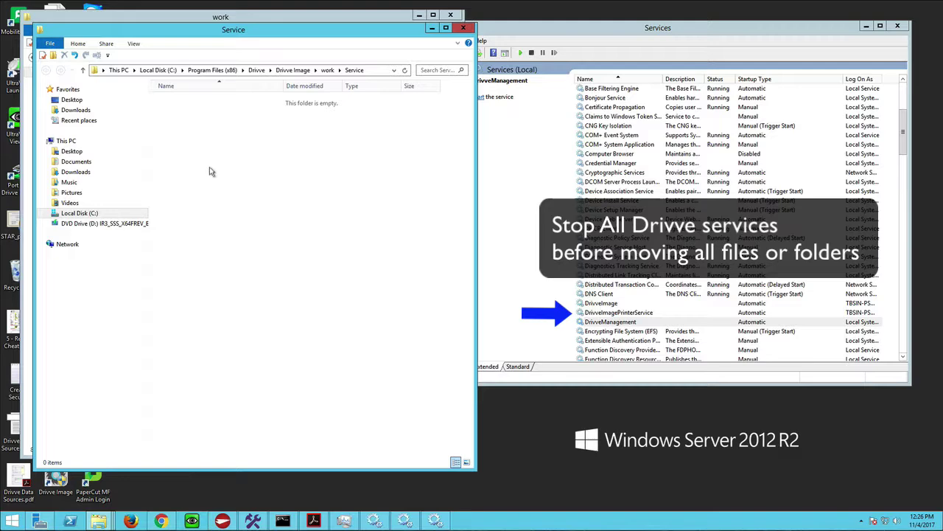
{"action": "left_click_drag", "start_coordinate": [474, 469], "coordinate": [426, 207]}
{"action": "left_click_drag", "start_coordinate": [317, 40], "coordinate": [823, 330]}
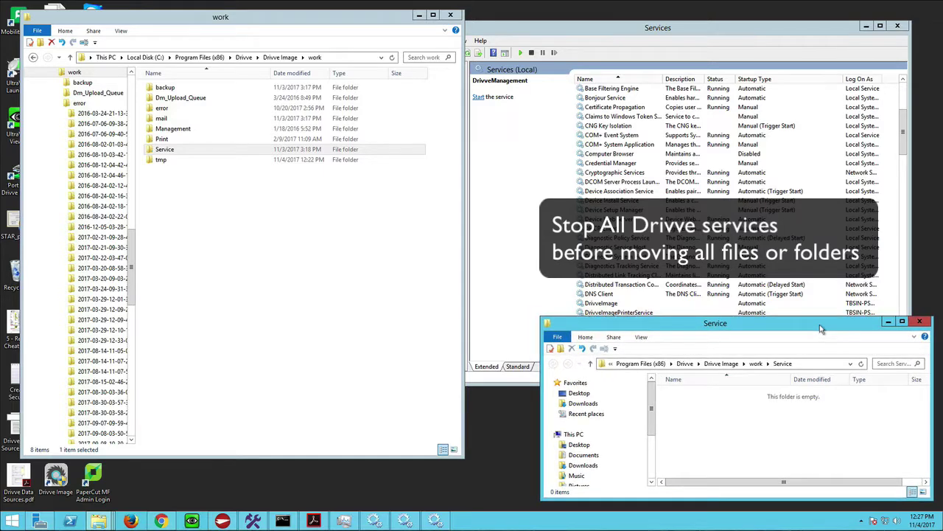
- Open work\tmp in a new window placed at the lower middle
{"action": "right_click", "coordinate": [158, 161]}
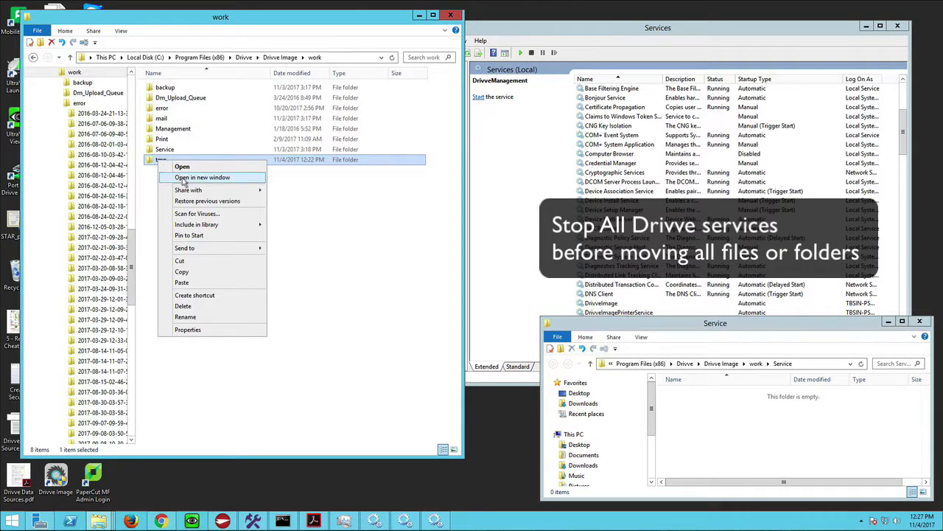
{"action": "left_click", "coordinate": [183, 179]}
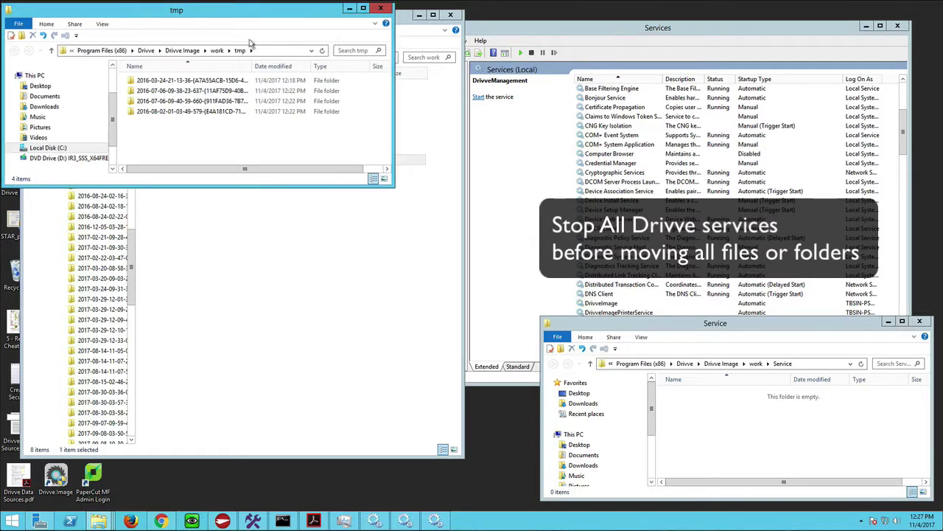
{"action": "left_click_drag", "start_coordinate": [233, 12], "coordinate": [569, 326]}
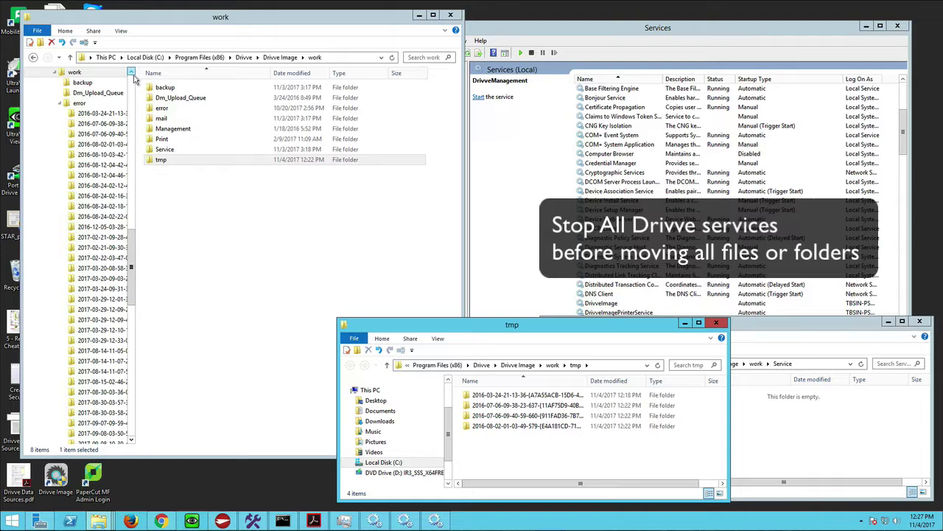
{"action": "left_click_drag", "start_coordinate": [132, 73], "coordinate": [132, 74]}
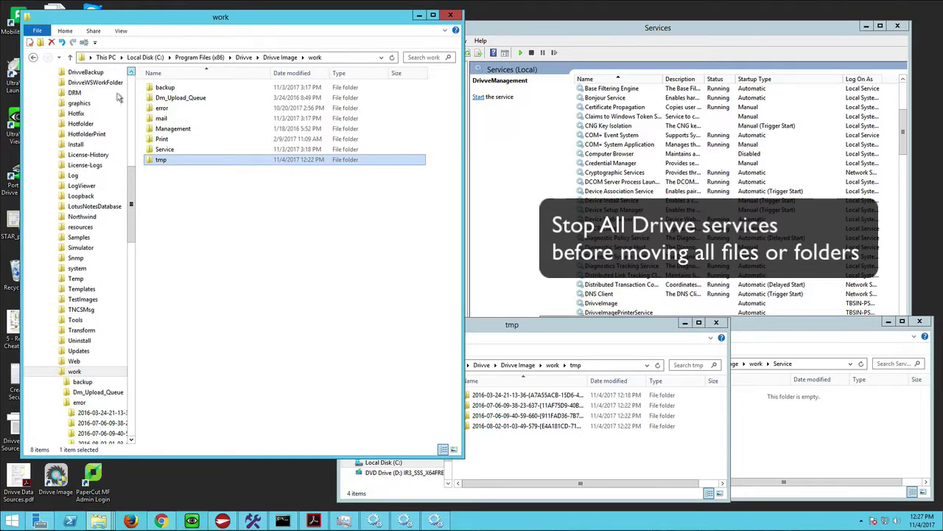
- Open Hotfolder in a small new window at the bottom left and minimize the main Explorer window
{"action": "left_click", "coordinate": [80, 124]}
{"action": "right_click", "coordinate": [80, 125]}
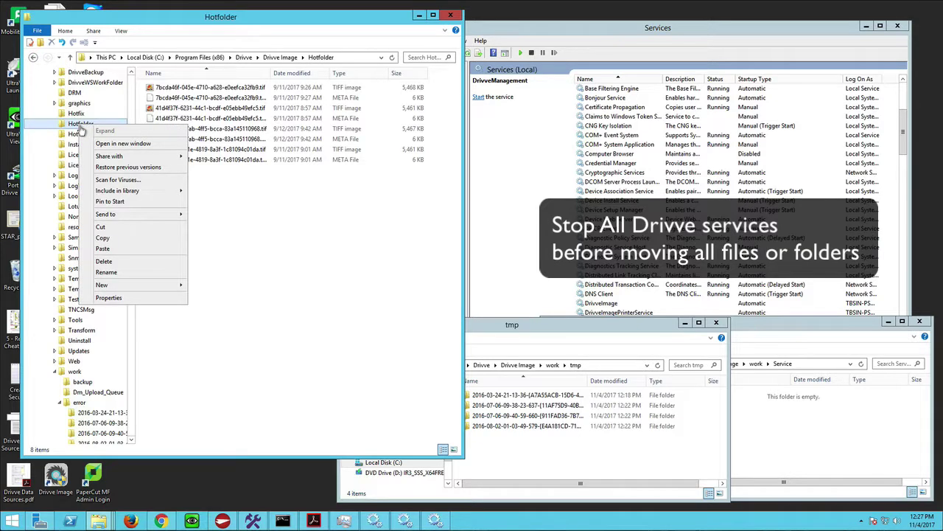
{"action": "left_click", "coordinate": [110, 143]}
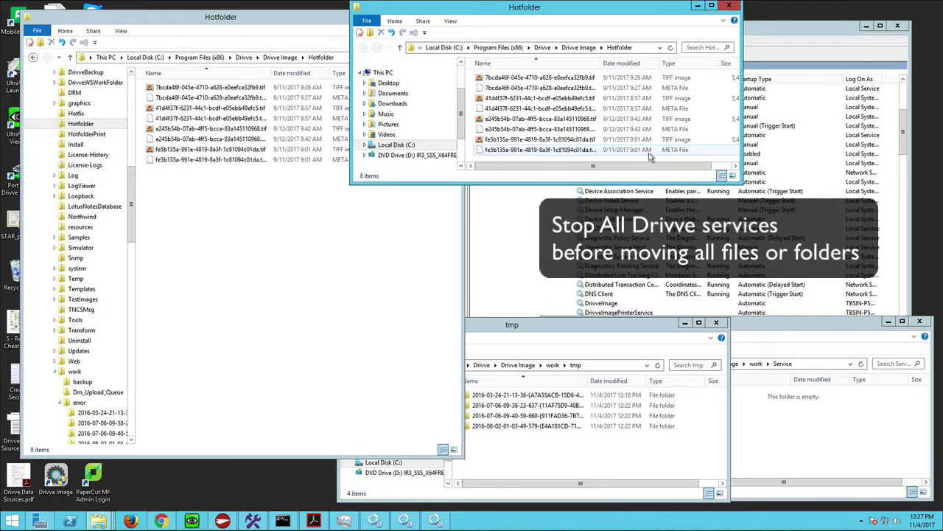
{"action": "left_click_drag", "start_coordinate": [740, 182], "coordinate": [728, 169]}
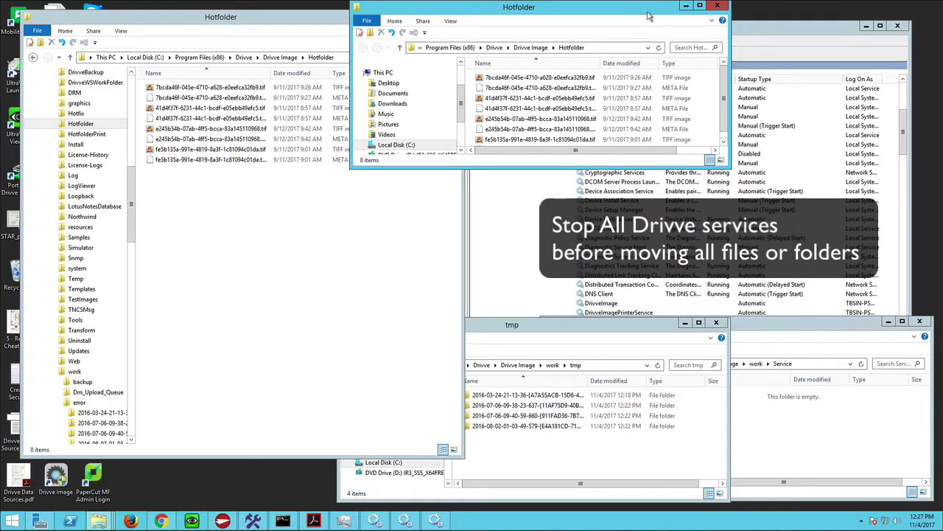
{"action": "left_click_drag", "start_coordinate": [649, 14], "coordinate": [308, 346]}
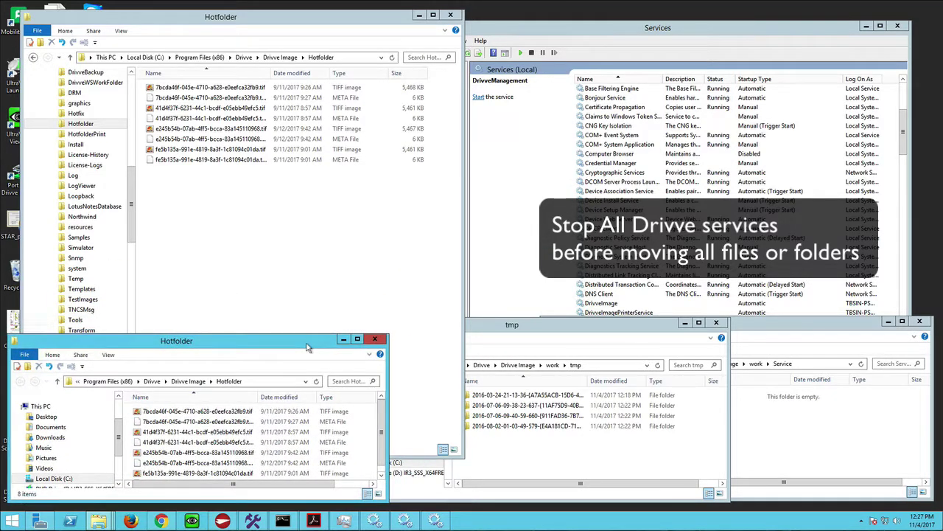
{"action": "left_click", "coordinate": [419, 15]}
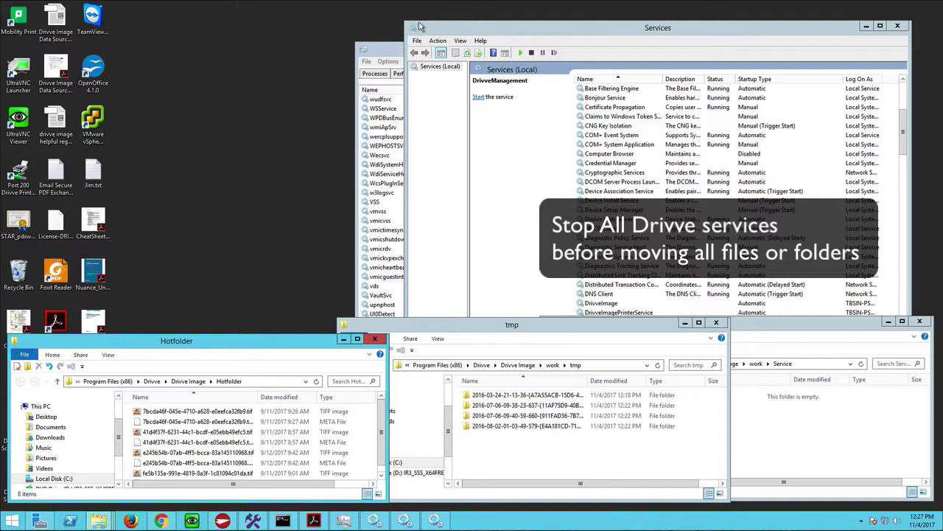
- Minimize Task Manager and create a new desktop folder named tmp
{"action": "left_click", "coordinate": [385, 56]}
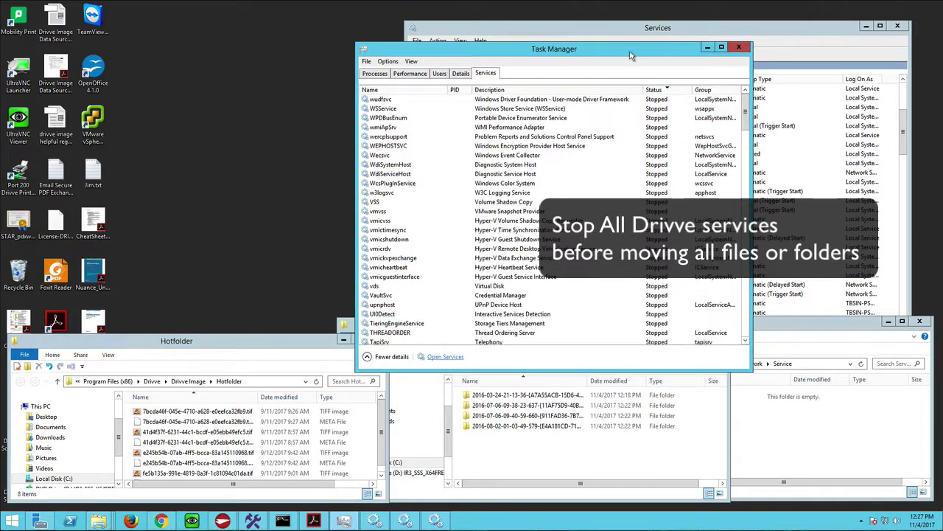
{"action": "left_click", "coordinate": [707, 49]}
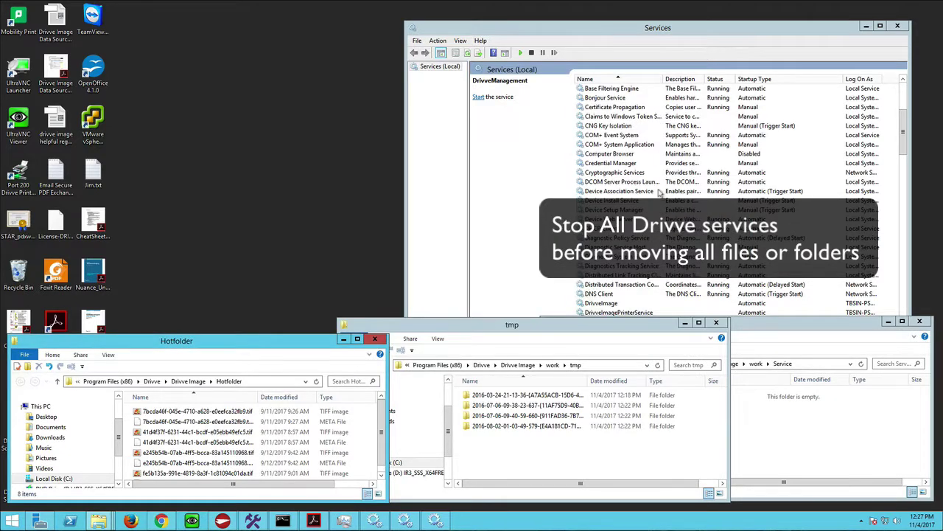
{"action": "right_click", "coordinate": [211, 117]}
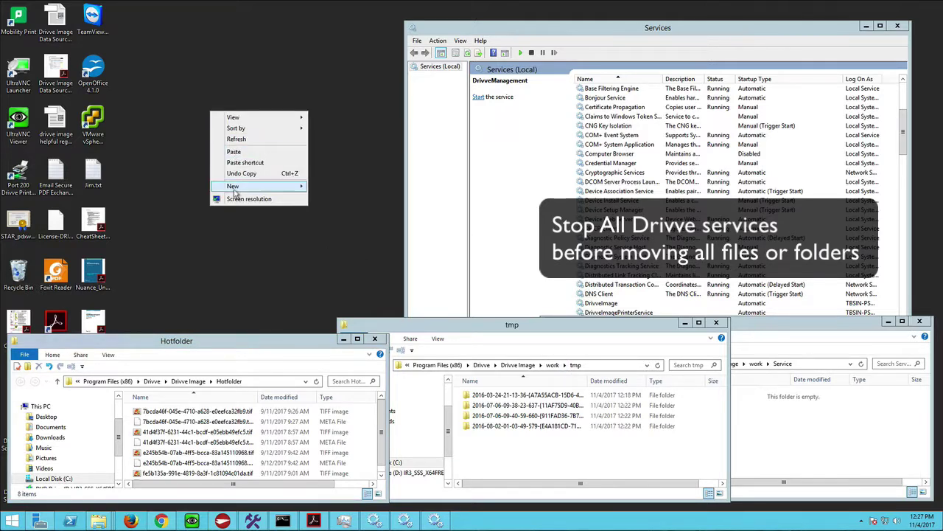
{"action": "mouse_move", "coordinate": [234, 192]}
{"action": "left_click", "coordinate": [343, 187]}
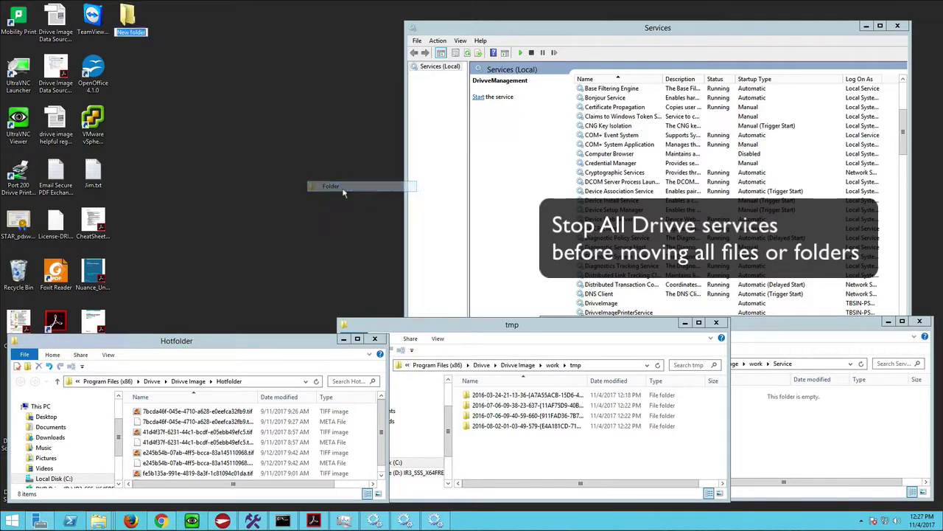
{"action": "type", "text": "tmp"}
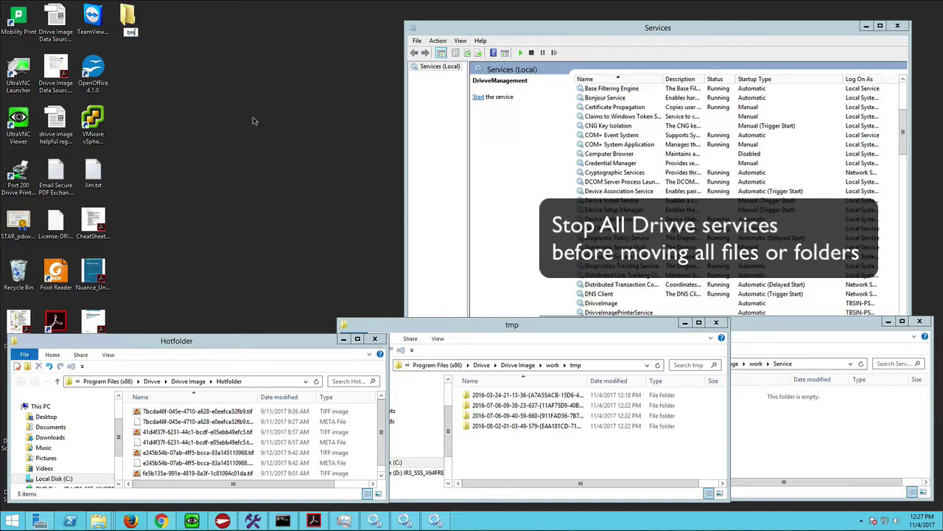
{"action": "key", "text": "Return"}
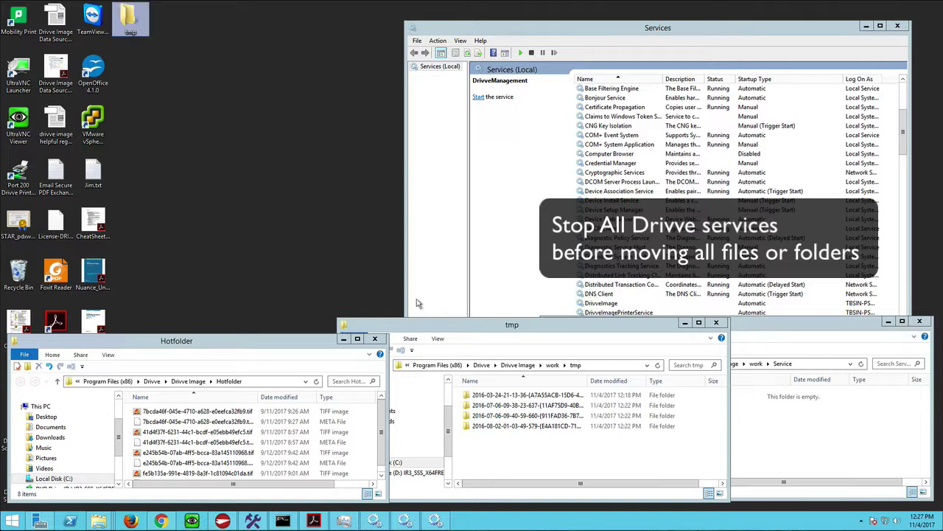
- Move the four dated folders from work\tmp into the desktop tmp folder, then widen Hotfolder's Name column
{"action": "left_click", "coordinate": [481, 396]}
{"action": "key", "text": "shift+Down"}
{"action": "key", "text": "shift+Down"}
{"action": "key", "text": "shift+Down"}
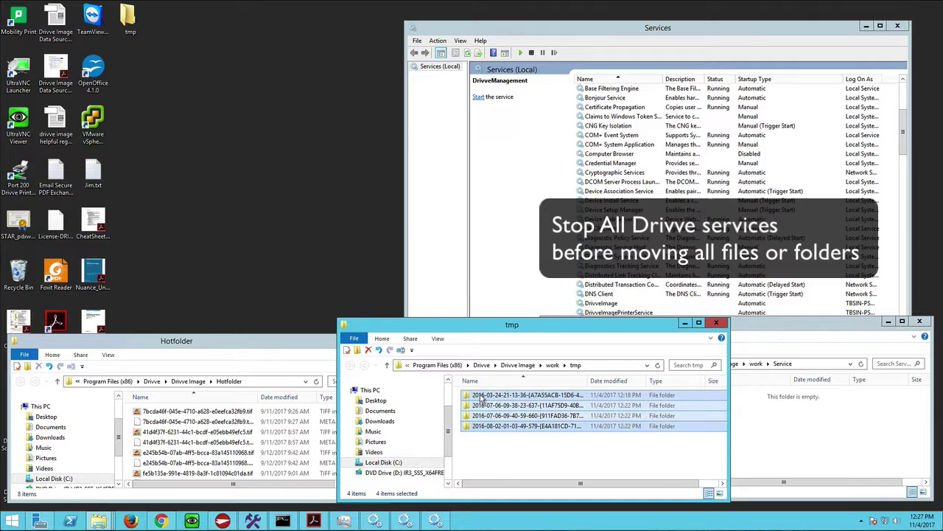
{"action": "right_click", "coordinate": [481, 396]}
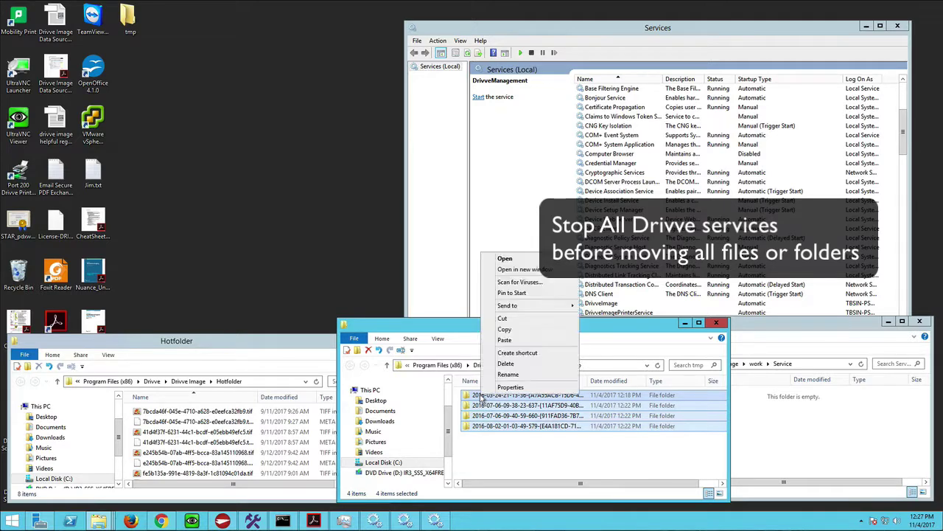
{"action": "left_click", "coordinate": [502, 321]}
{"action": "double_click", "coordinate": [132, 19]}
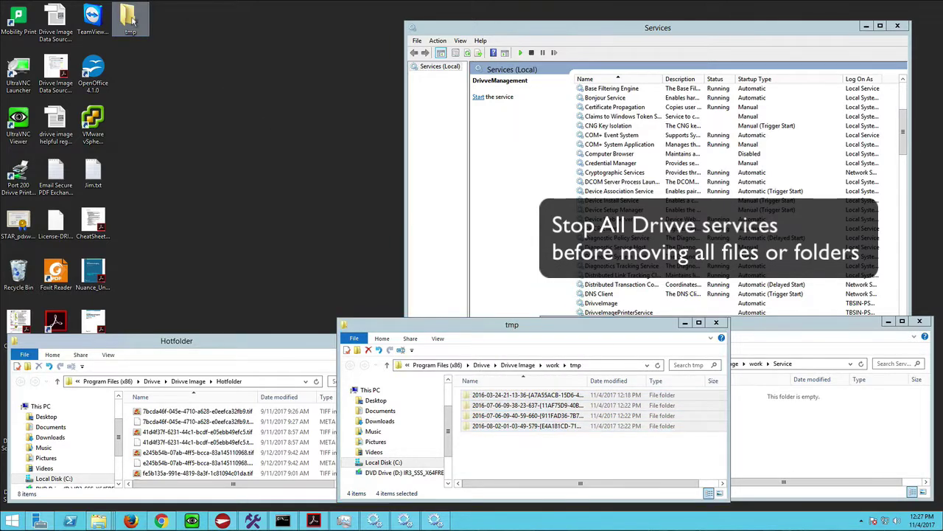
{"action": "right_click", "coordinate": [216, 91]}
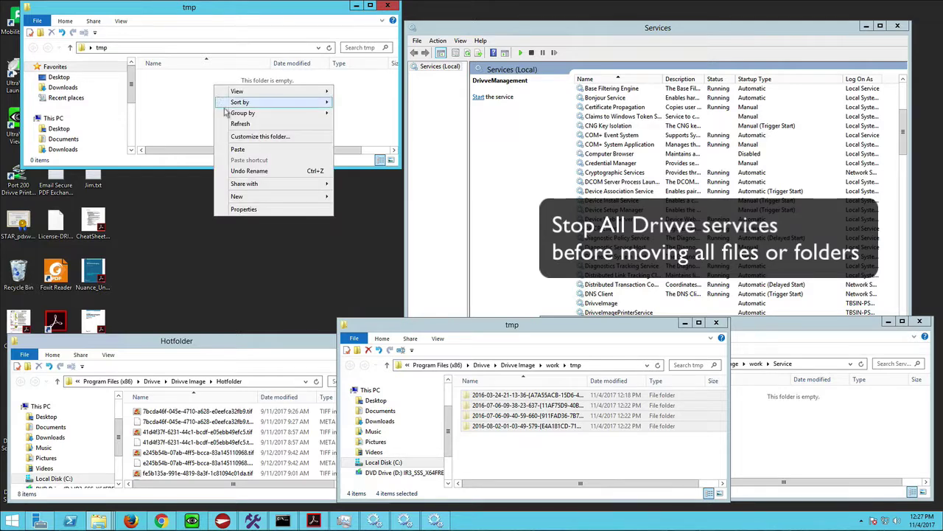
{"action": "left_click", "coordinate": [236, 149]}
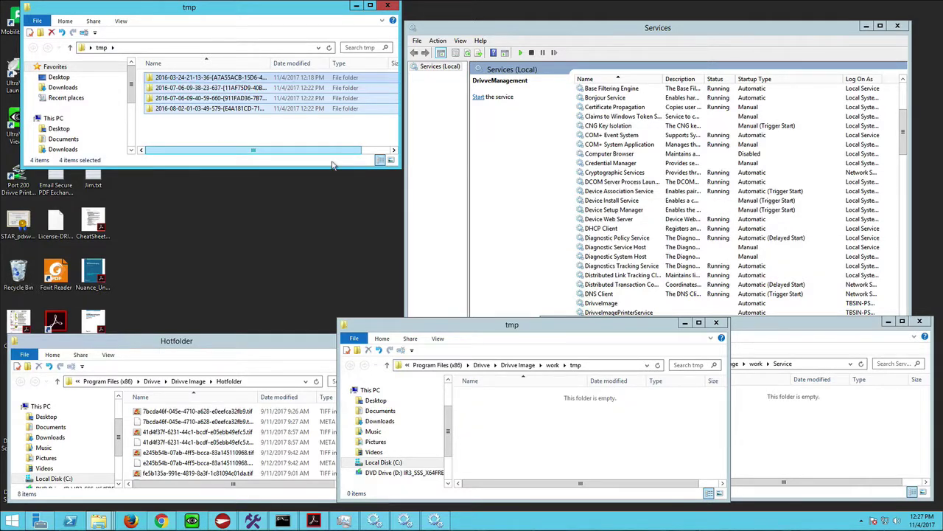
{"action": "left_click", "coordinate": [319, 129]}
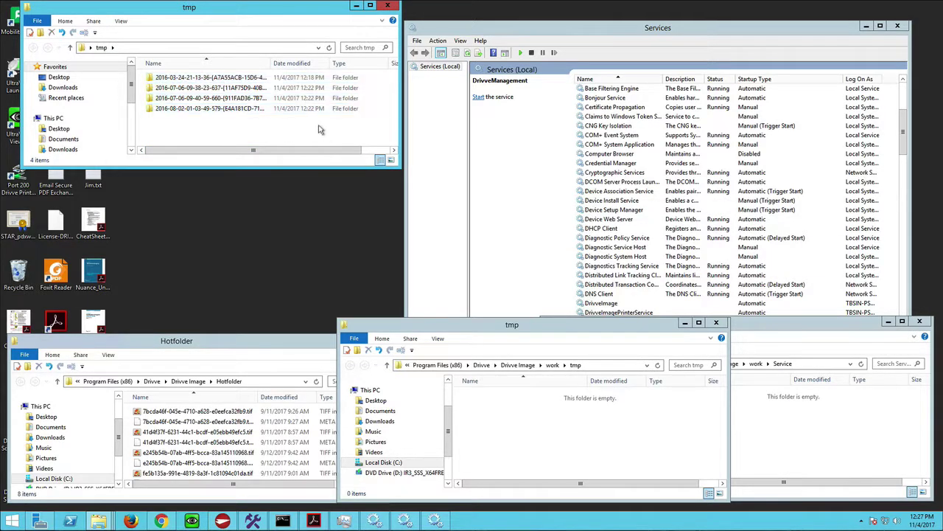
{"action": "left_click", "coordinate": [238, 343]}
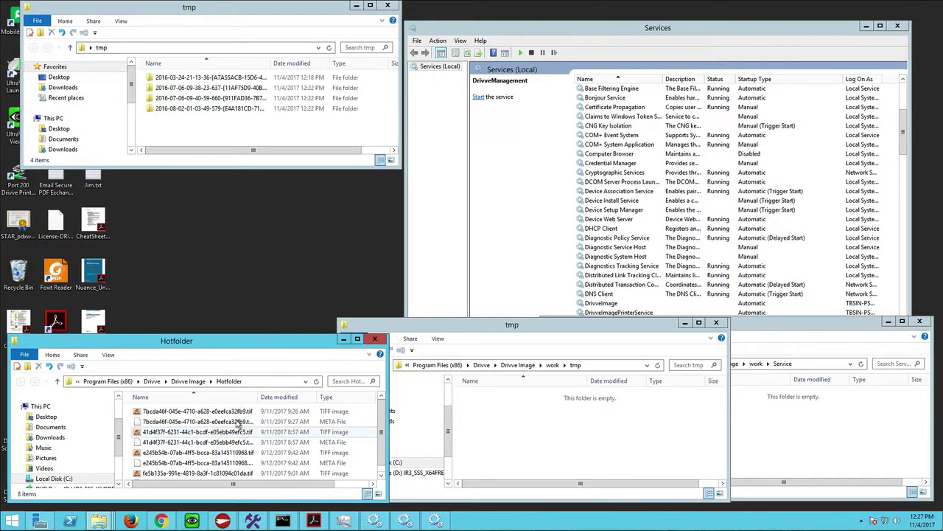
{"action": "left_click_drag", "start_coordinate": [255, 396], "coordinate": [291, 397]}
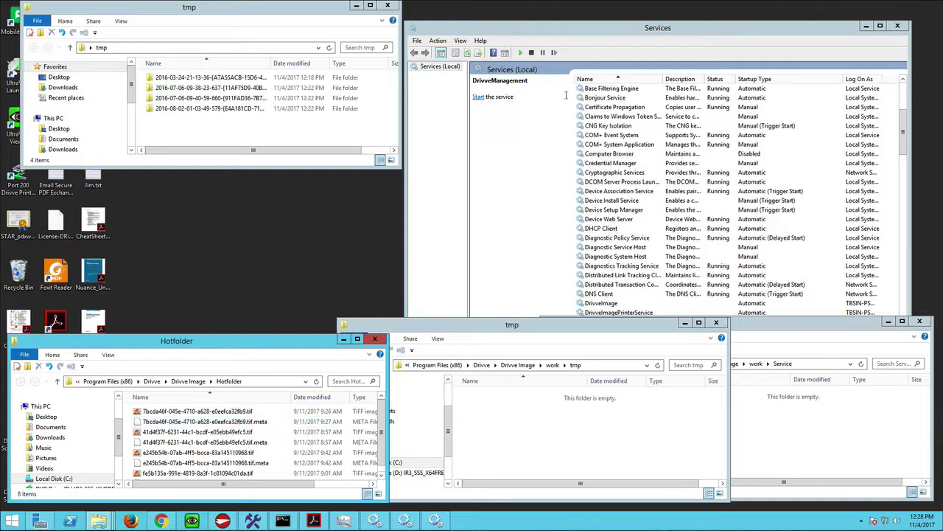
- Start the DrivveManagement, DrivveImagePrinterService and DrivveImage services
{"action": "left_click", "coordinate": [726, 35]}
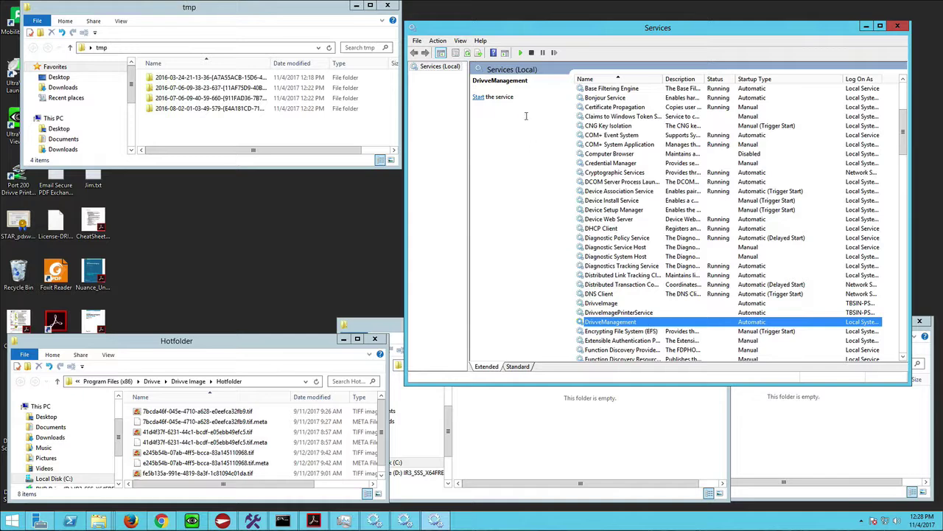
{"action": "left_click", "coordinate": [521, 53]}
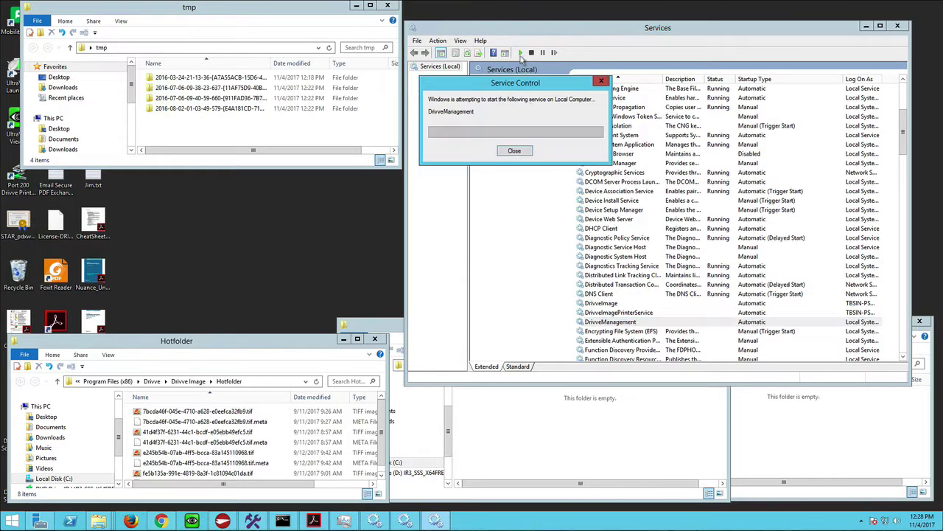
{"action": "left_click", "coordinate": [604, 314]}
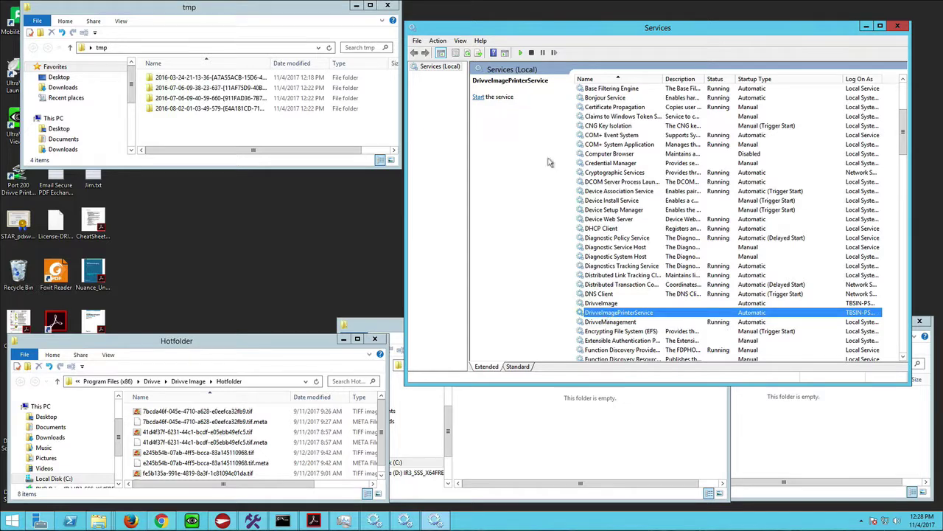
{"action": "left_click", "coordinate": [520, 53]}
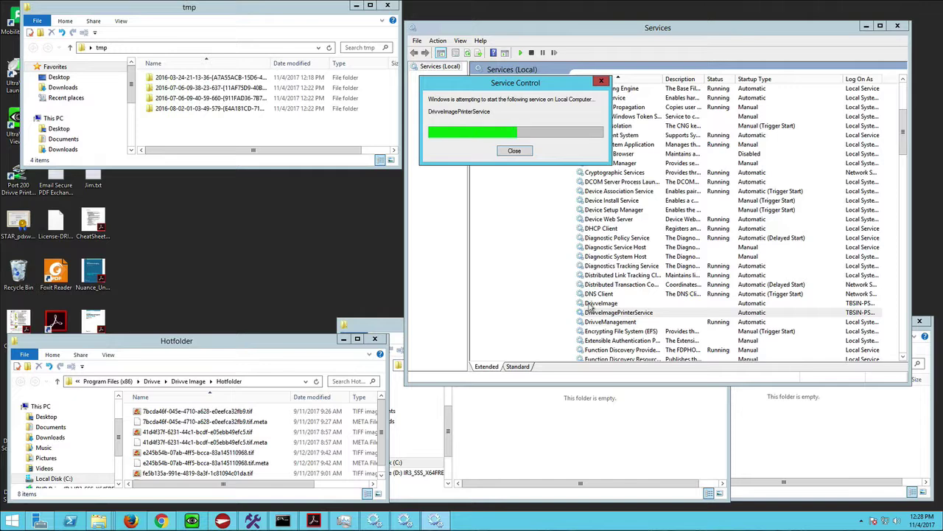
{"action": "left_click", "coordinate": [589, 304]}
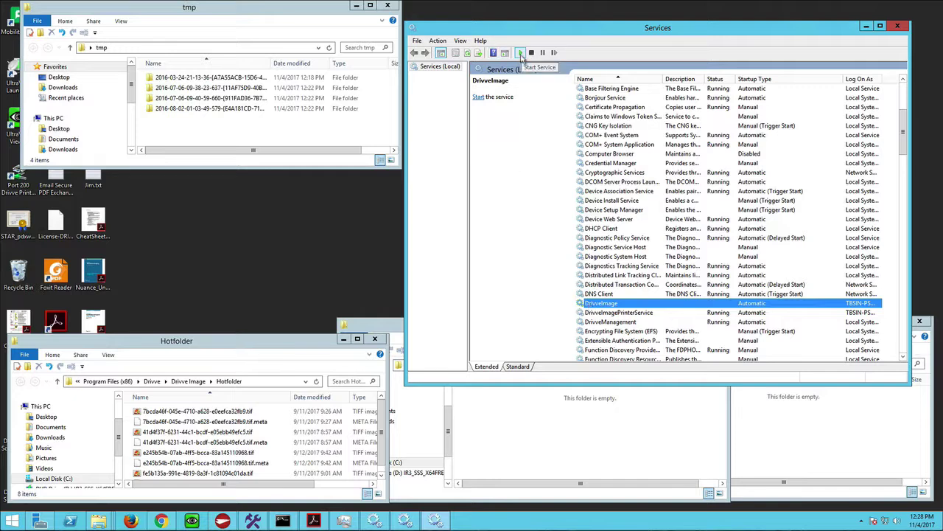
{"action": "left_click", "coordinate": [520, 53]}
- Check the Hotfolder window, then minimize the Services console
{"action": "left_click", "coordinate": [257, 345]}
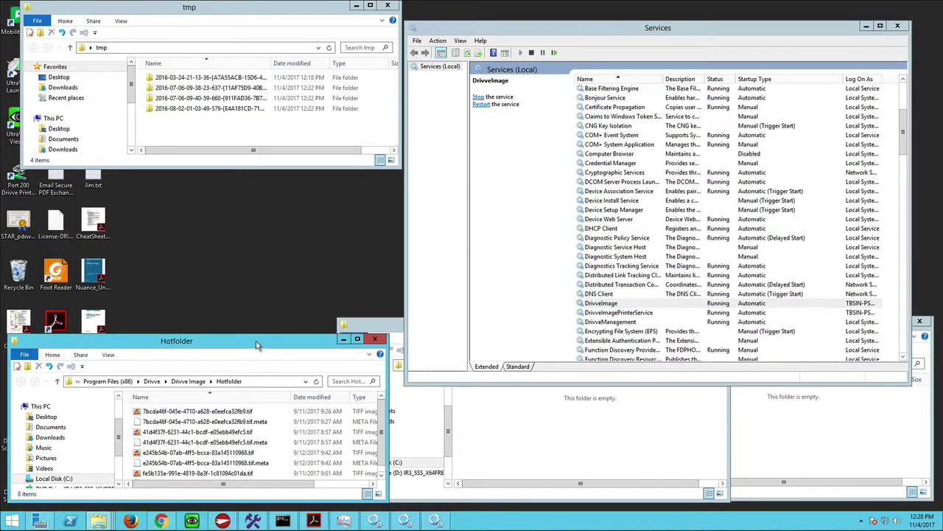
{"action": "left_click", "coordinate": [765, 386]}
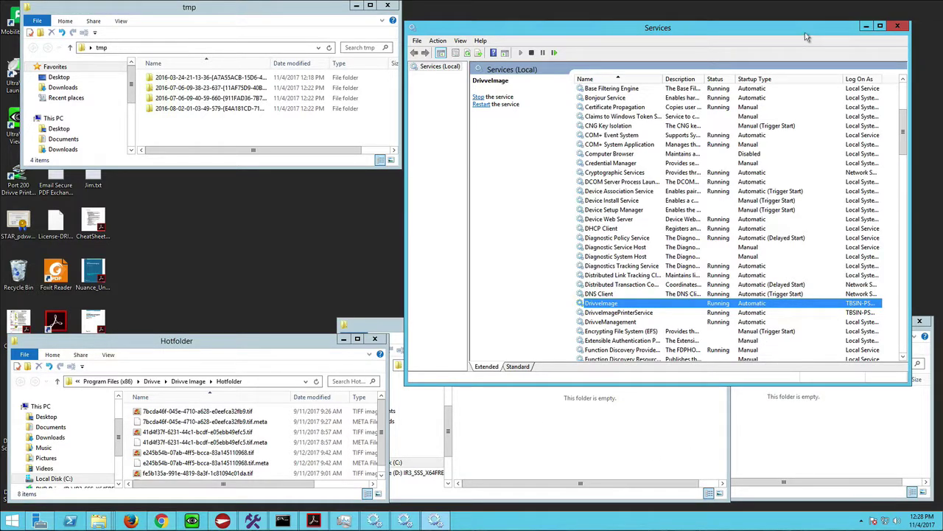
{"action": "left_click", "coordinate": [867, 25]}
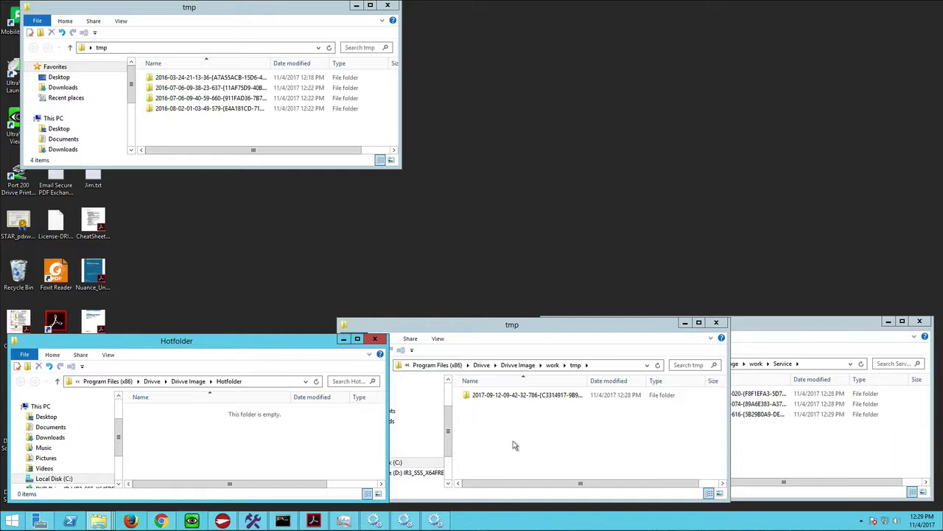
- Bring the work\Service window to the front to watch the folders empty
{"action": "left_click", "coordinate": [776, 325]}
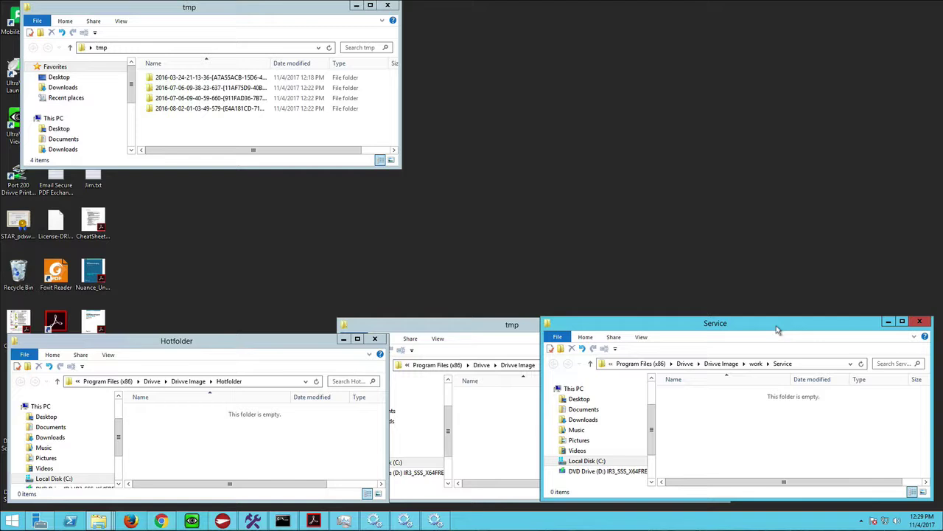
- Copy the four 2016 scan folders from the desktop tmp folder and paste them into work\tmp
{"action": "left_click", "coordinate": [153, 81]}
{"action": "key", "text": "shift+Down"}
{"action": "key", "text": "shift+Down"}
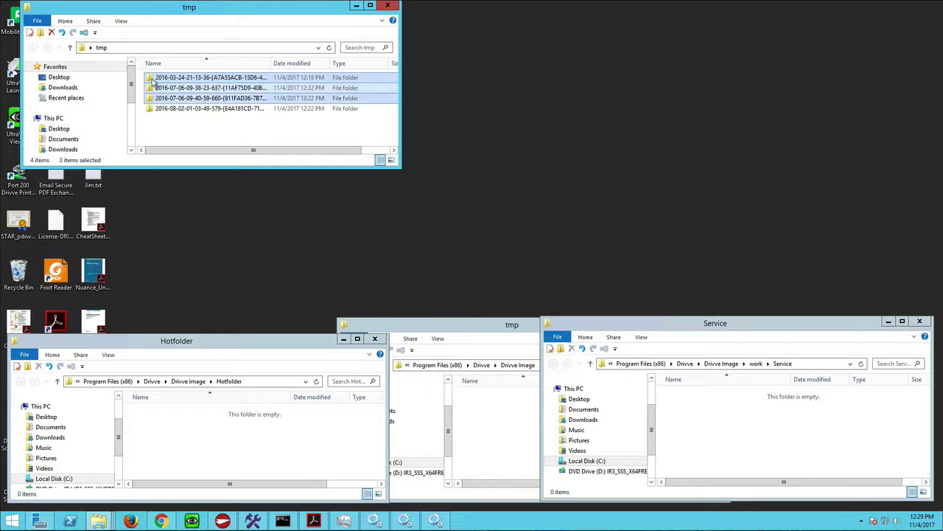
{"action": "key", "text": "shift+Down"}
{"action": "right_click", "coordinate": [151, 78]}
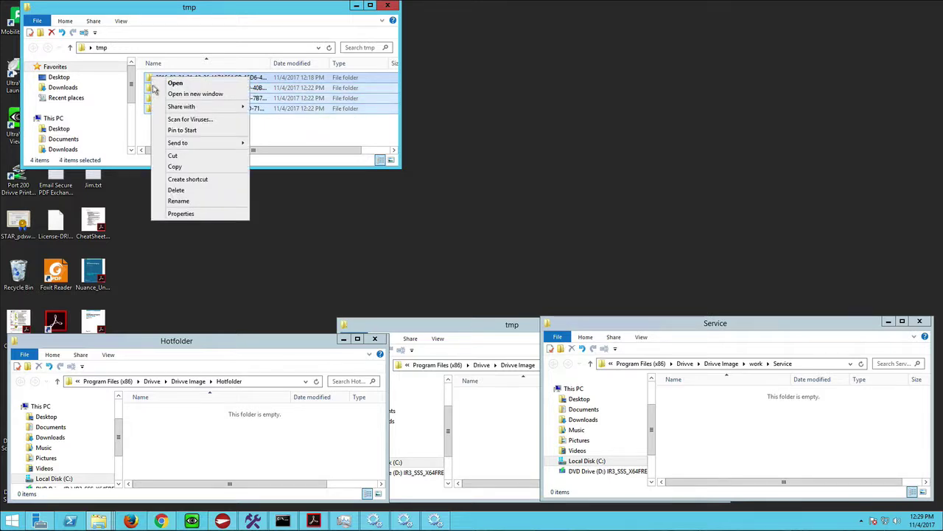
{"action": "left_click", "coordinate": [177, 166]}
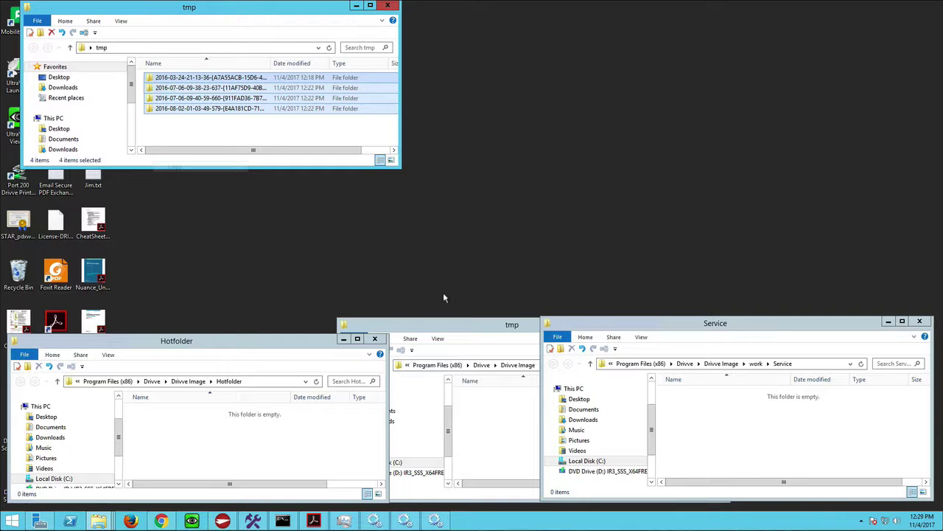
{"action": "left_click", "coordinate": [484, 328]}
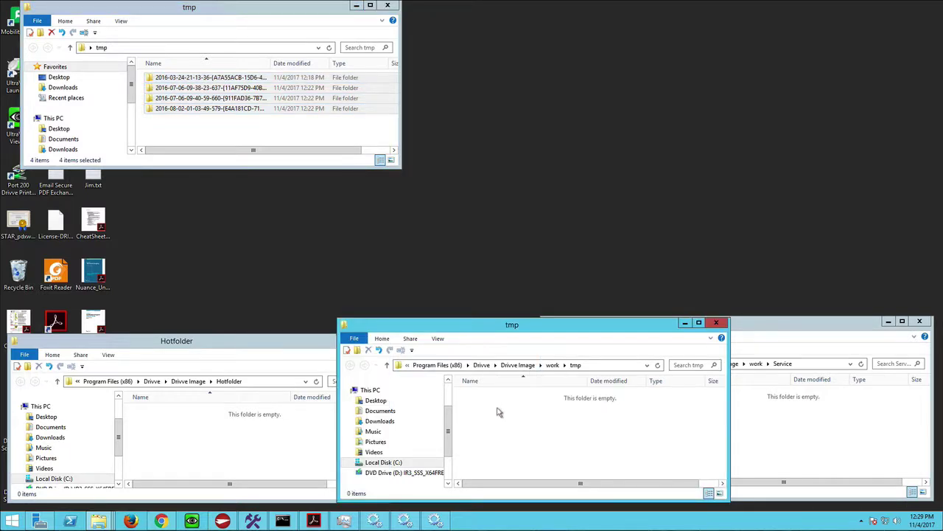
{"action": "right_click", "coordinate": [498, 412]}
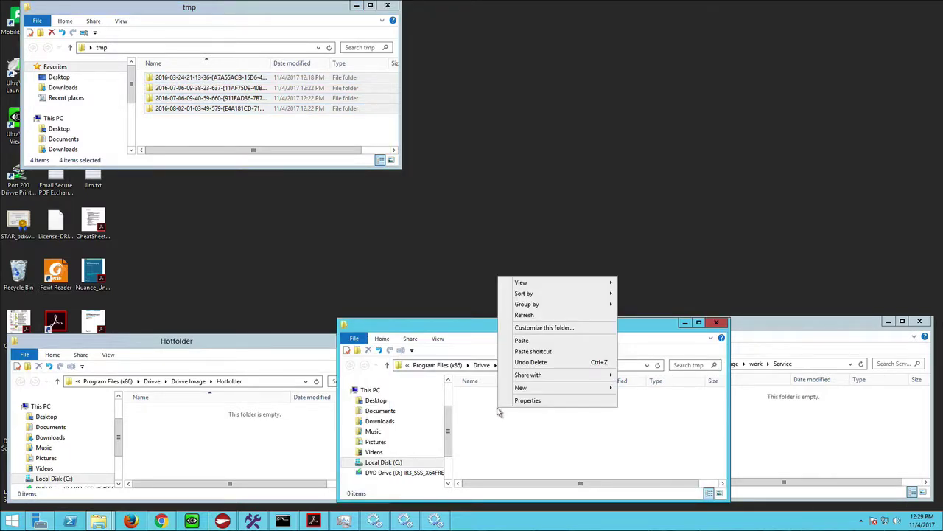
{"action": "left_click", "coordinate": [528, 340]}
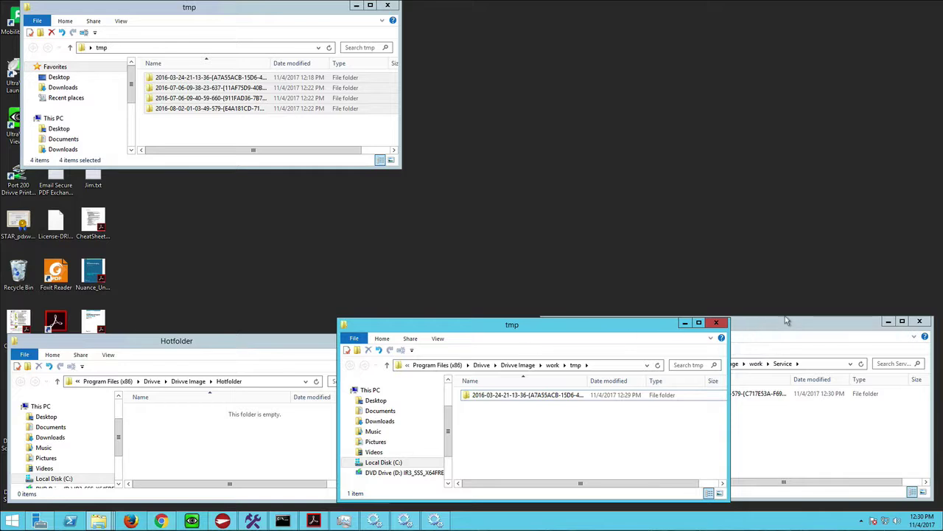
{"action": "left_click", "coordinate": [786, 328]}
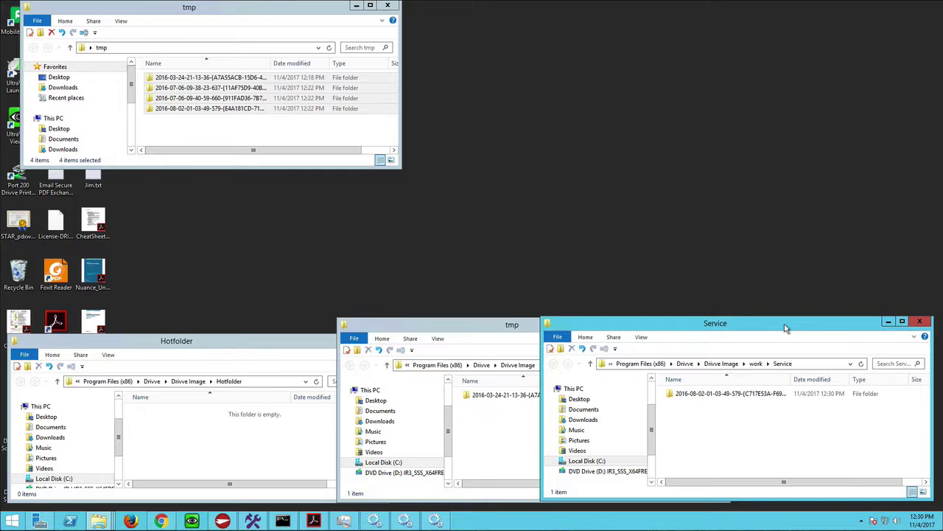
- Confirm the Drivve services still run, then bring the work\tmp window forward
{"action": "left_click", "coordinate": [434, 522]}
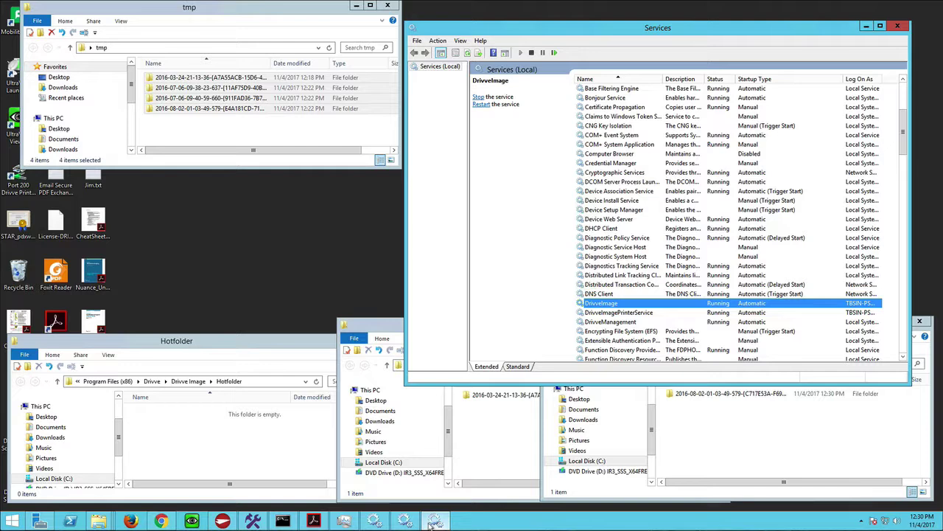
{"action": "left_click", "coordinate": [866, 27]}
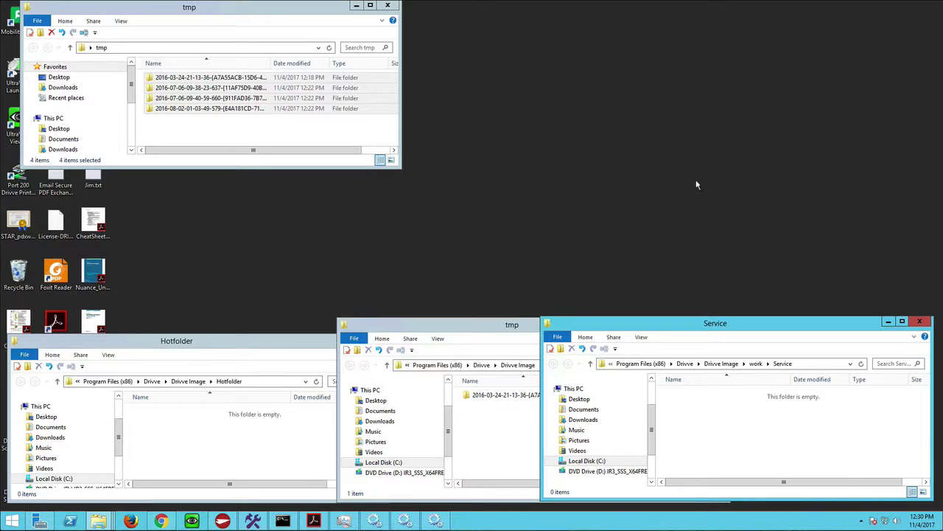
{"action": "left_click", "coordinate": [457, 326]}
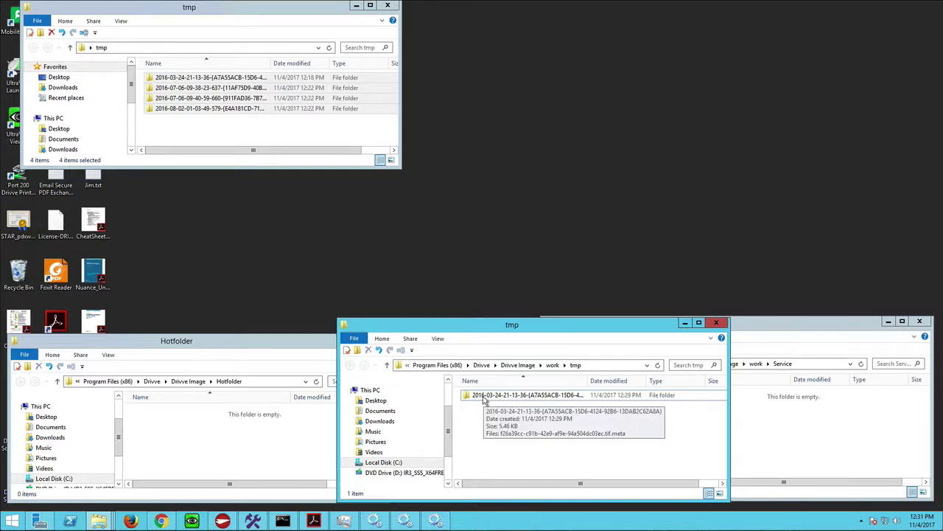
- Inspect the 2016-03-24 folder's lone .tif.meta file, then delete that folder from work\tmp
{"action": "double_click", "coordinate": [484, 397]}
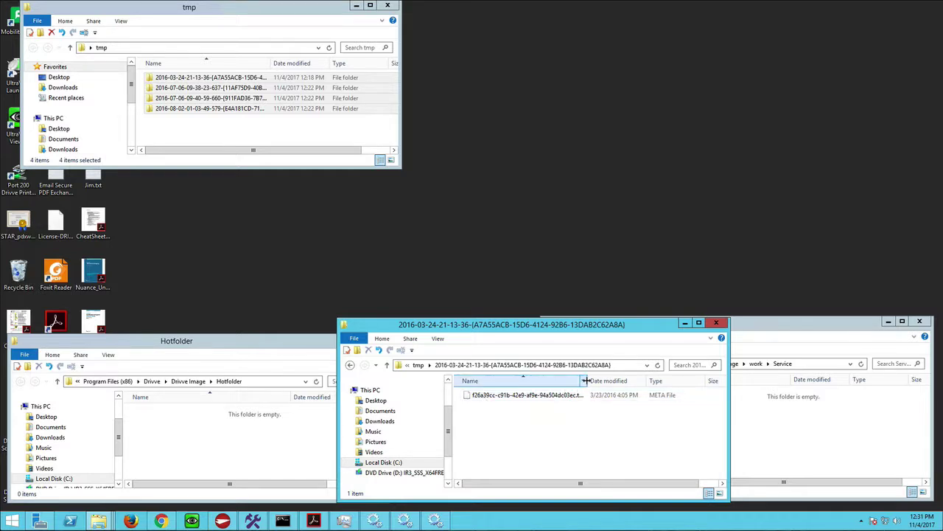
{"action": "left_click_drag", "start_coordinate": [588, 380], "coordinate": [640, 380]}
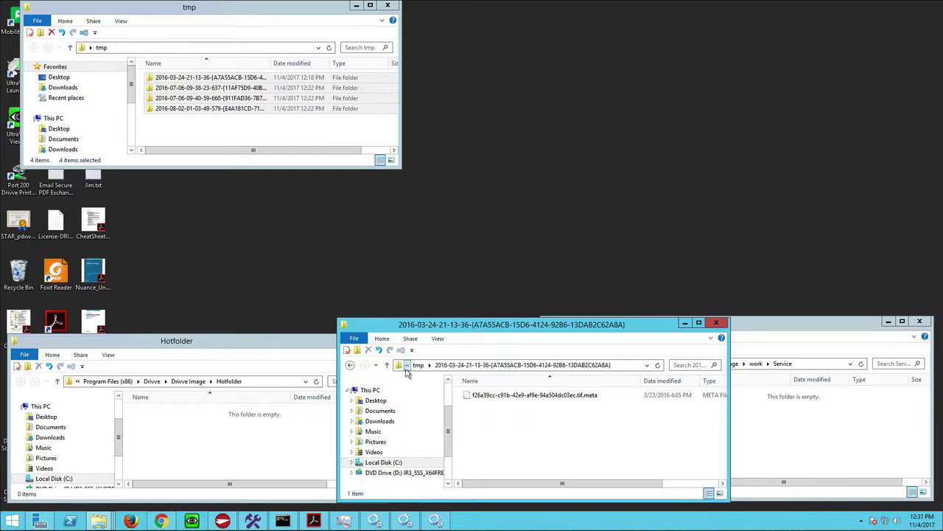
{"action": "left_click", "coordinate": [387, 365]}
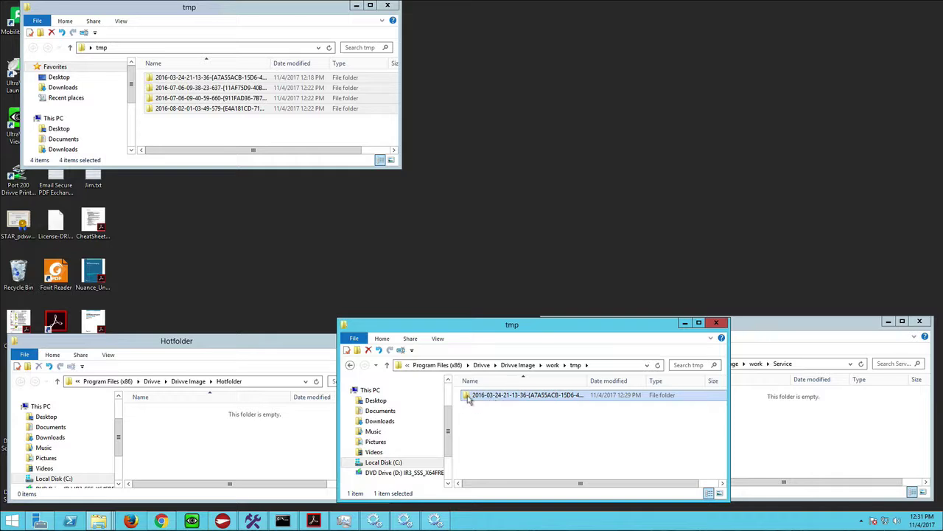
{"action": "right_click", "coordinate": [468, 399]}
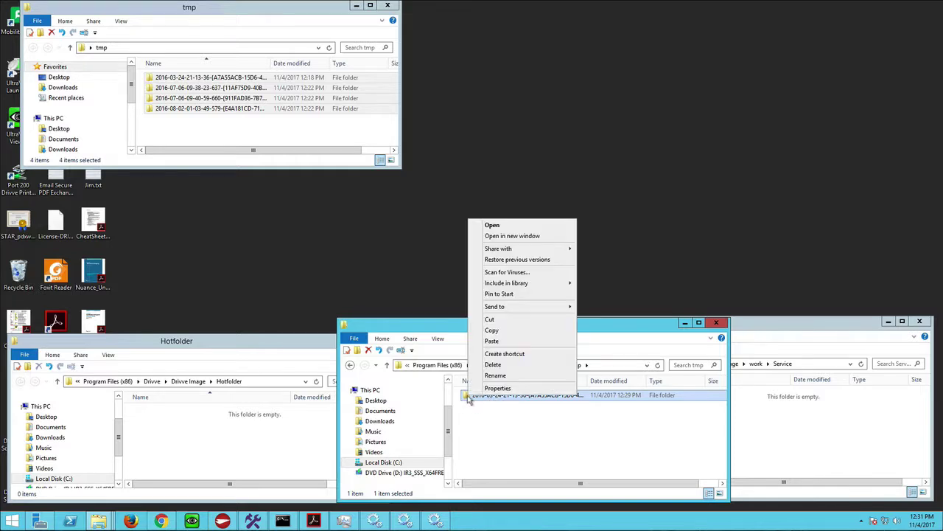
{"action": "left_click", "coordinate": [494, 365]}
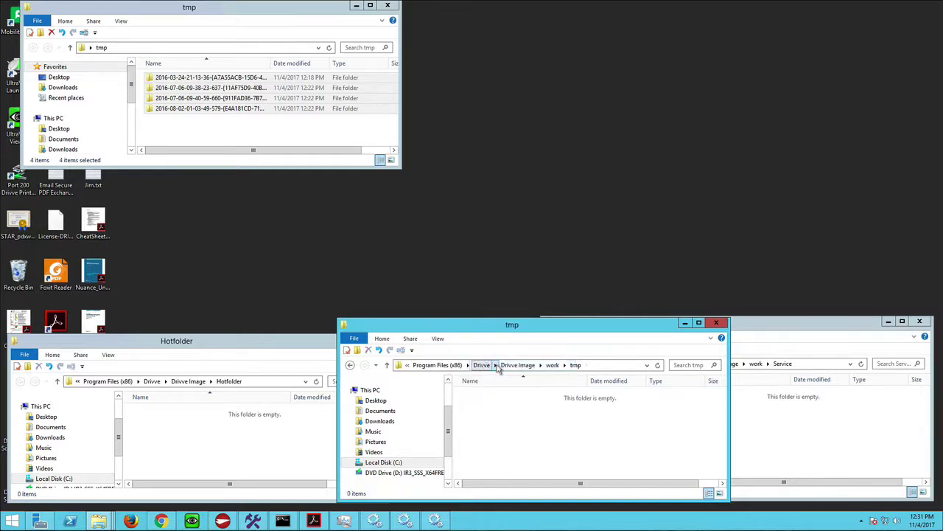